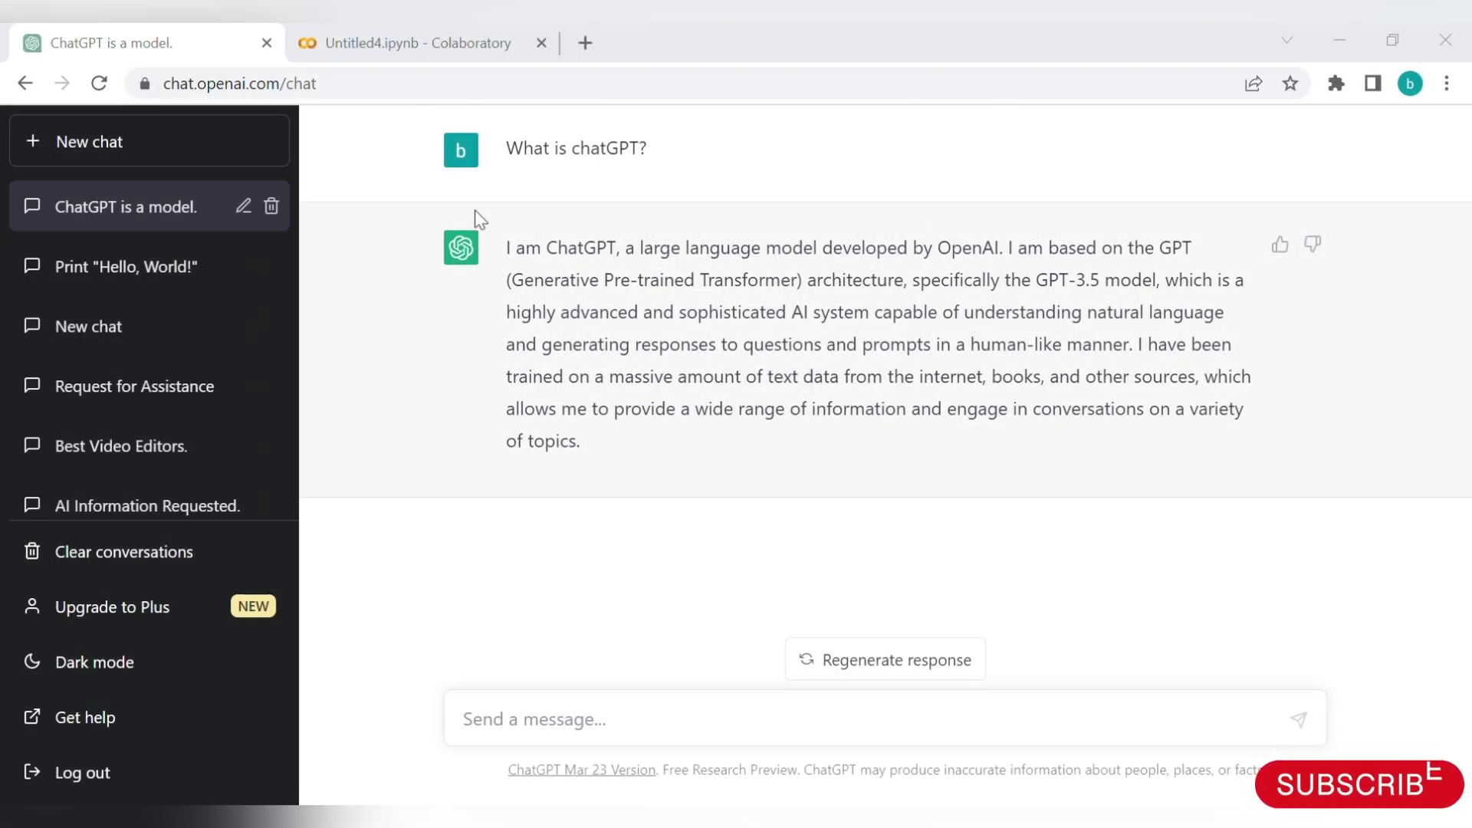
Send the prompt "Leave letter for 5 days." in the current chat and read through the generated letter
left_click(509, 730)
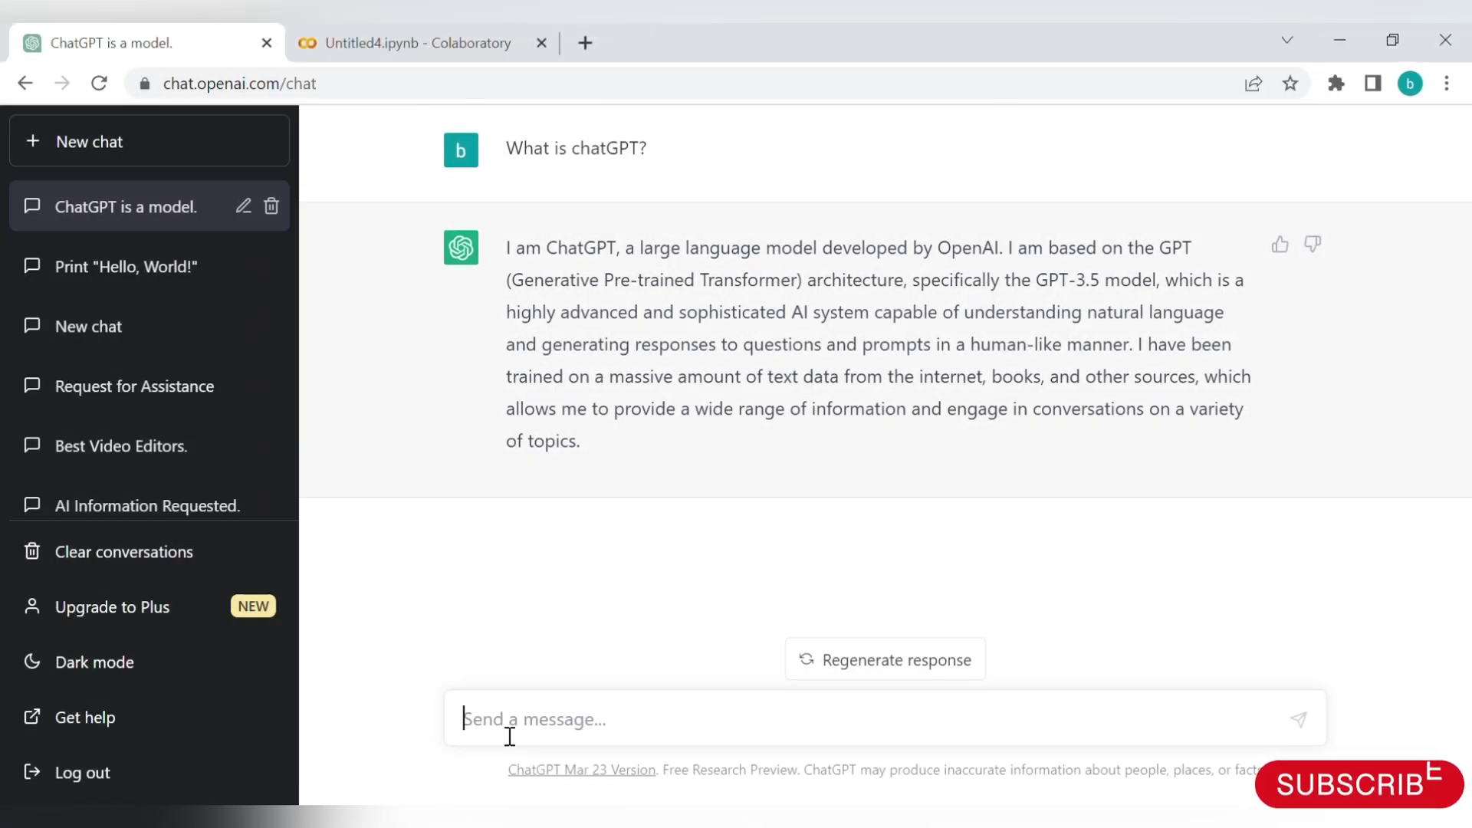
type("Leave letter for 5 days.")
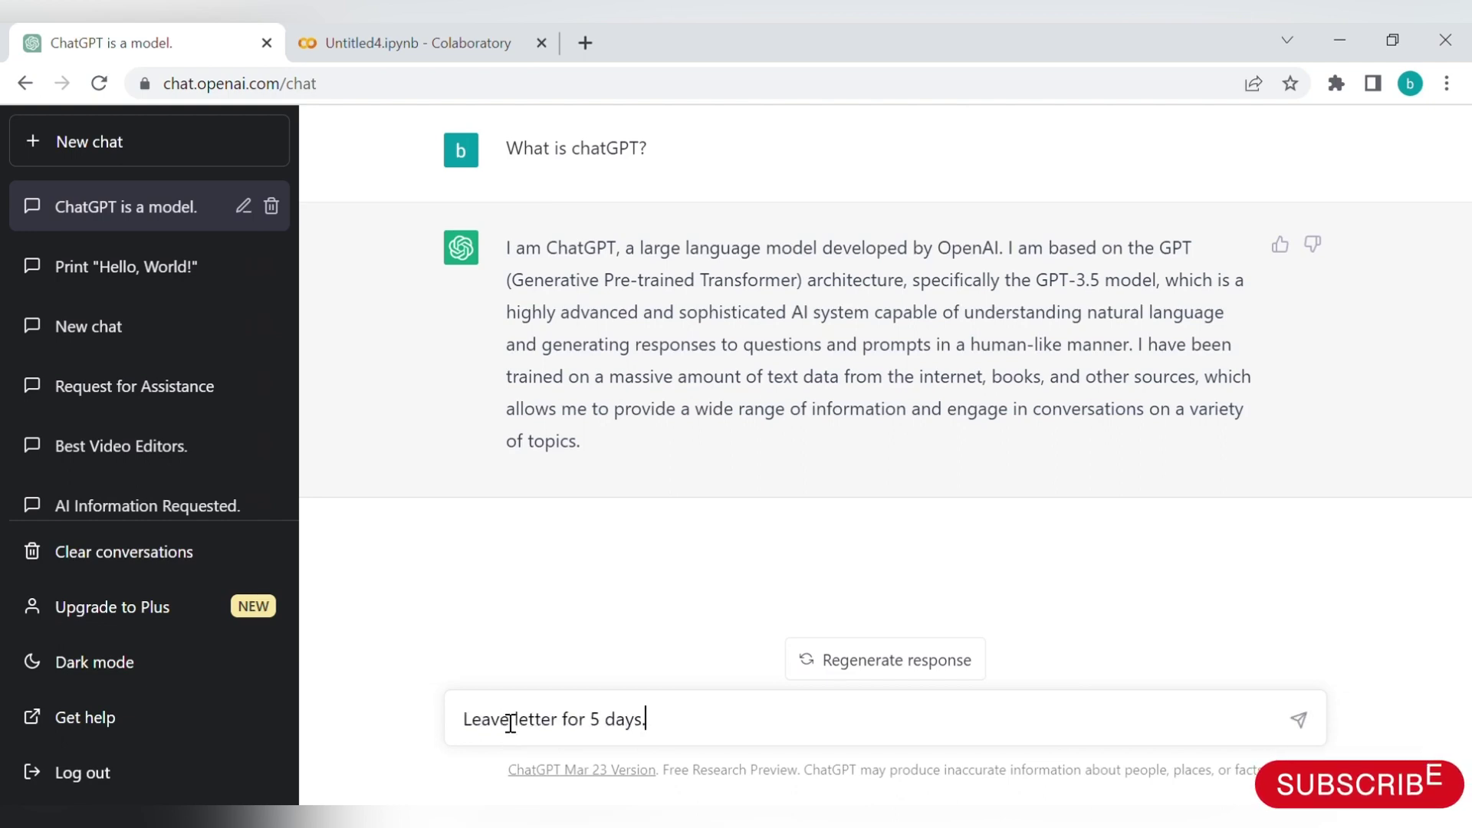
key("Return")
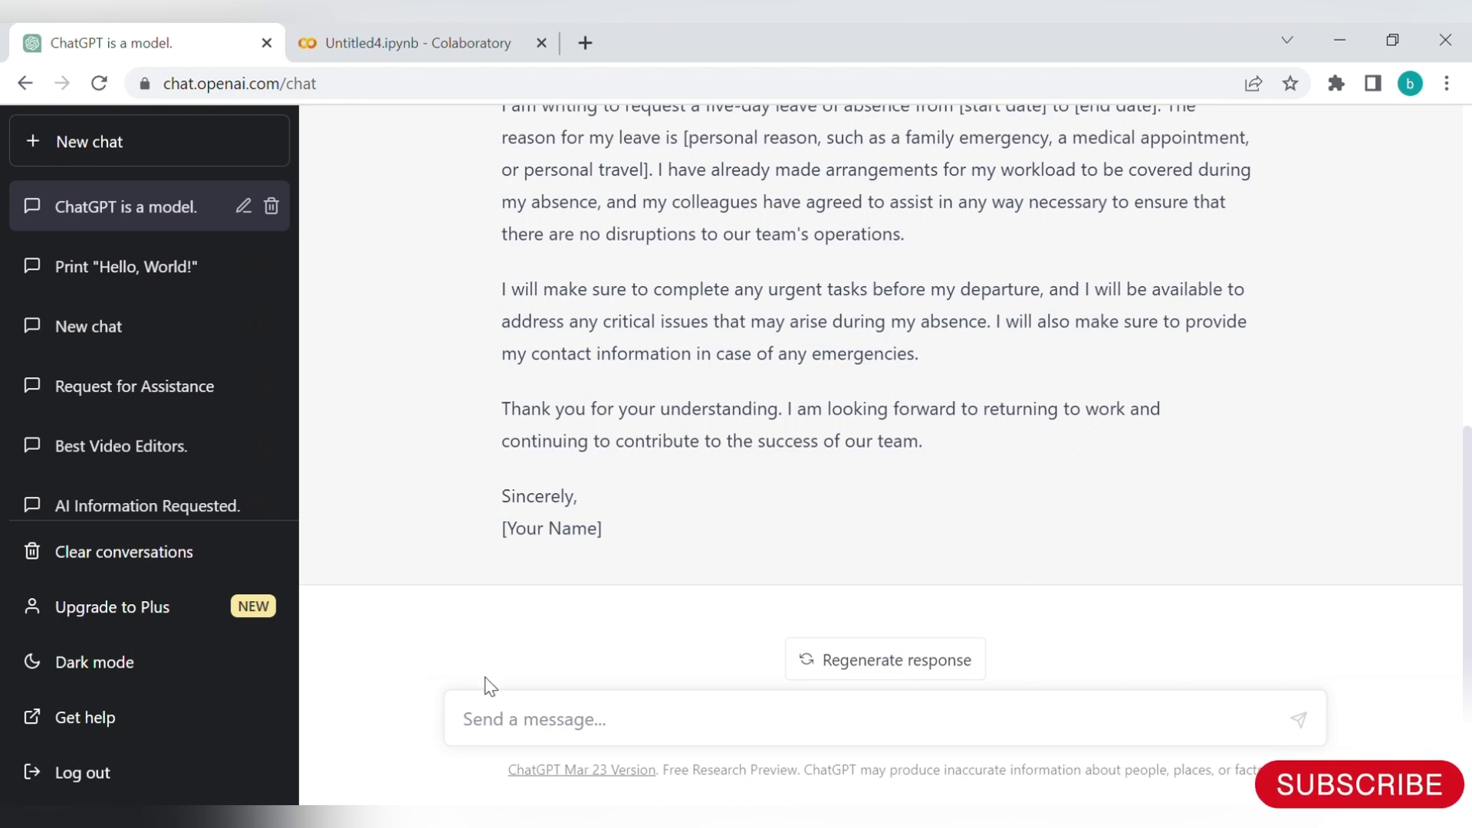
scroll(1014, 264, "up", 2)
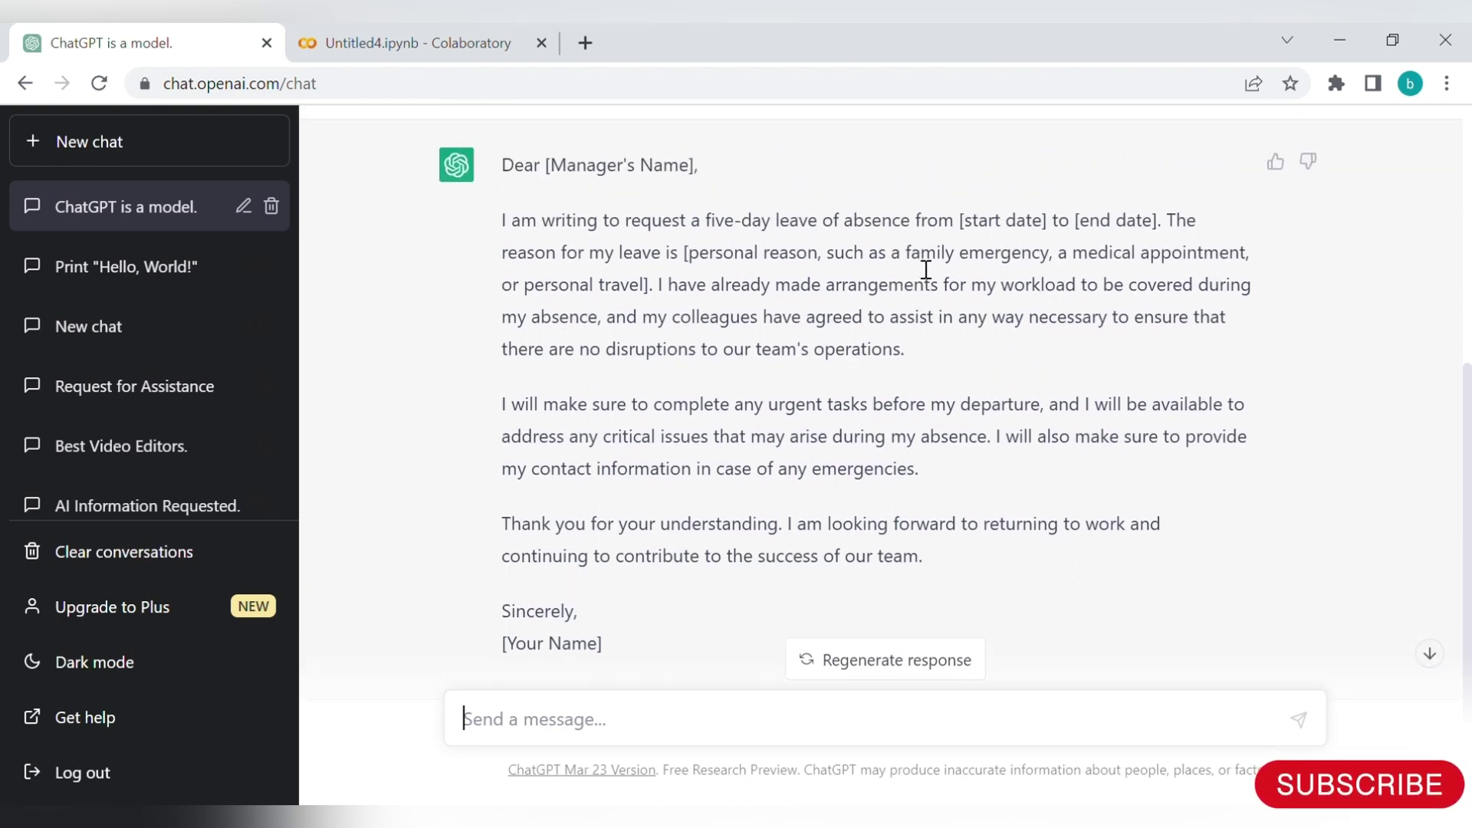
scroll(924, 268, "down", 2)
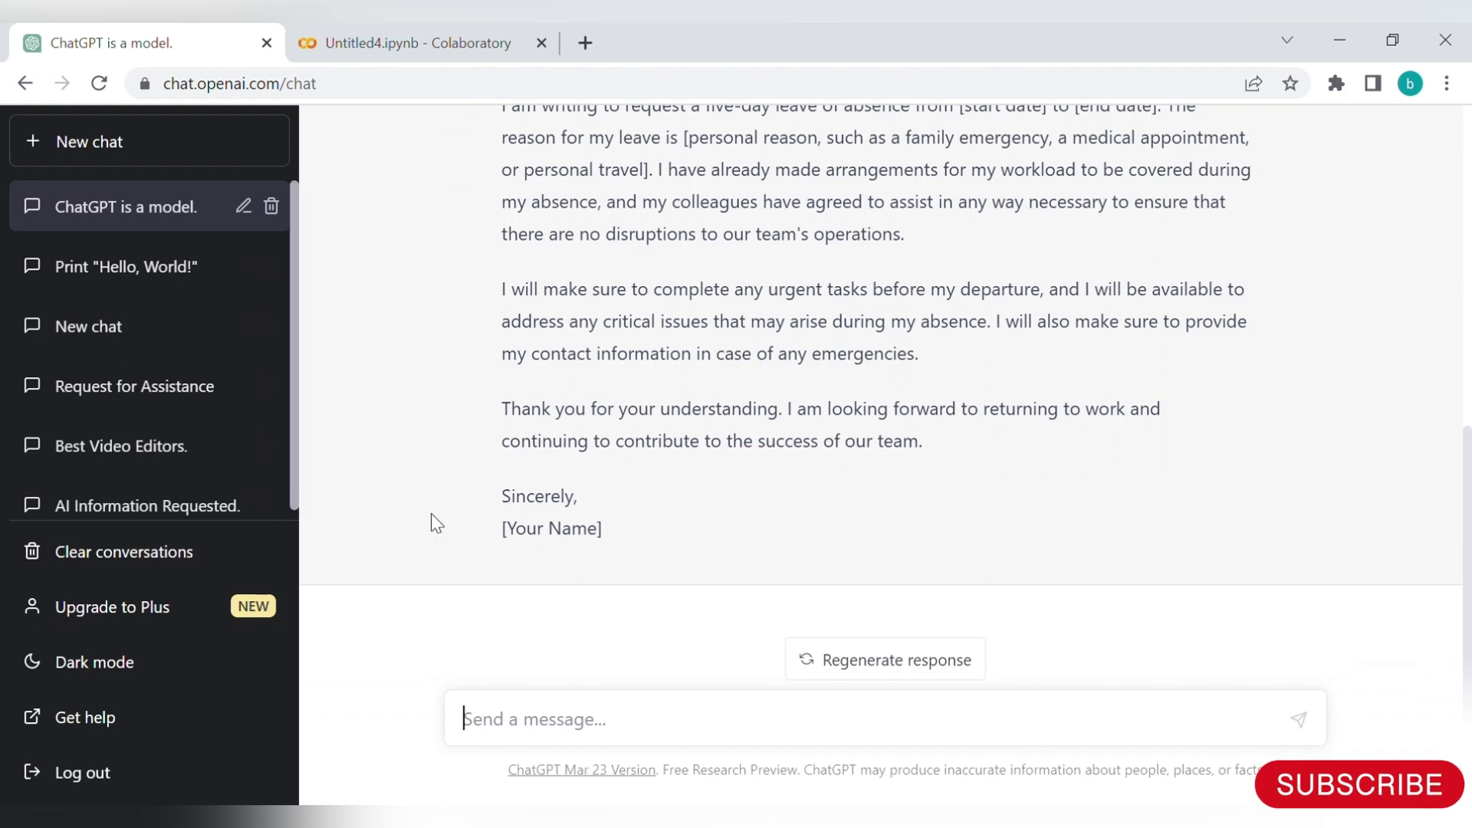
scroll(903, 371, "up", 2)
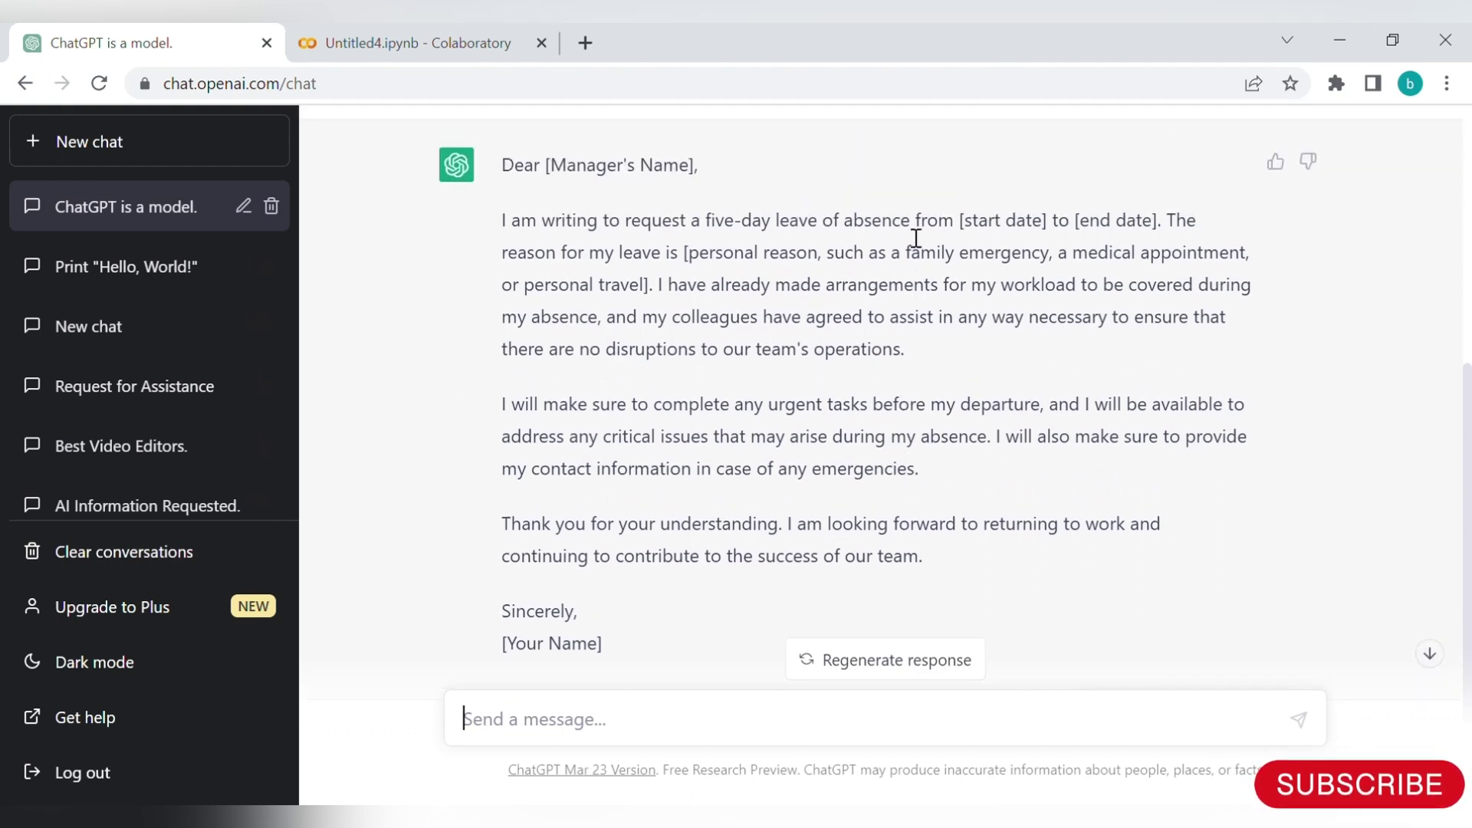
scroll(890, 253, "up", 2)
scroll(871, 345, "down", 3)
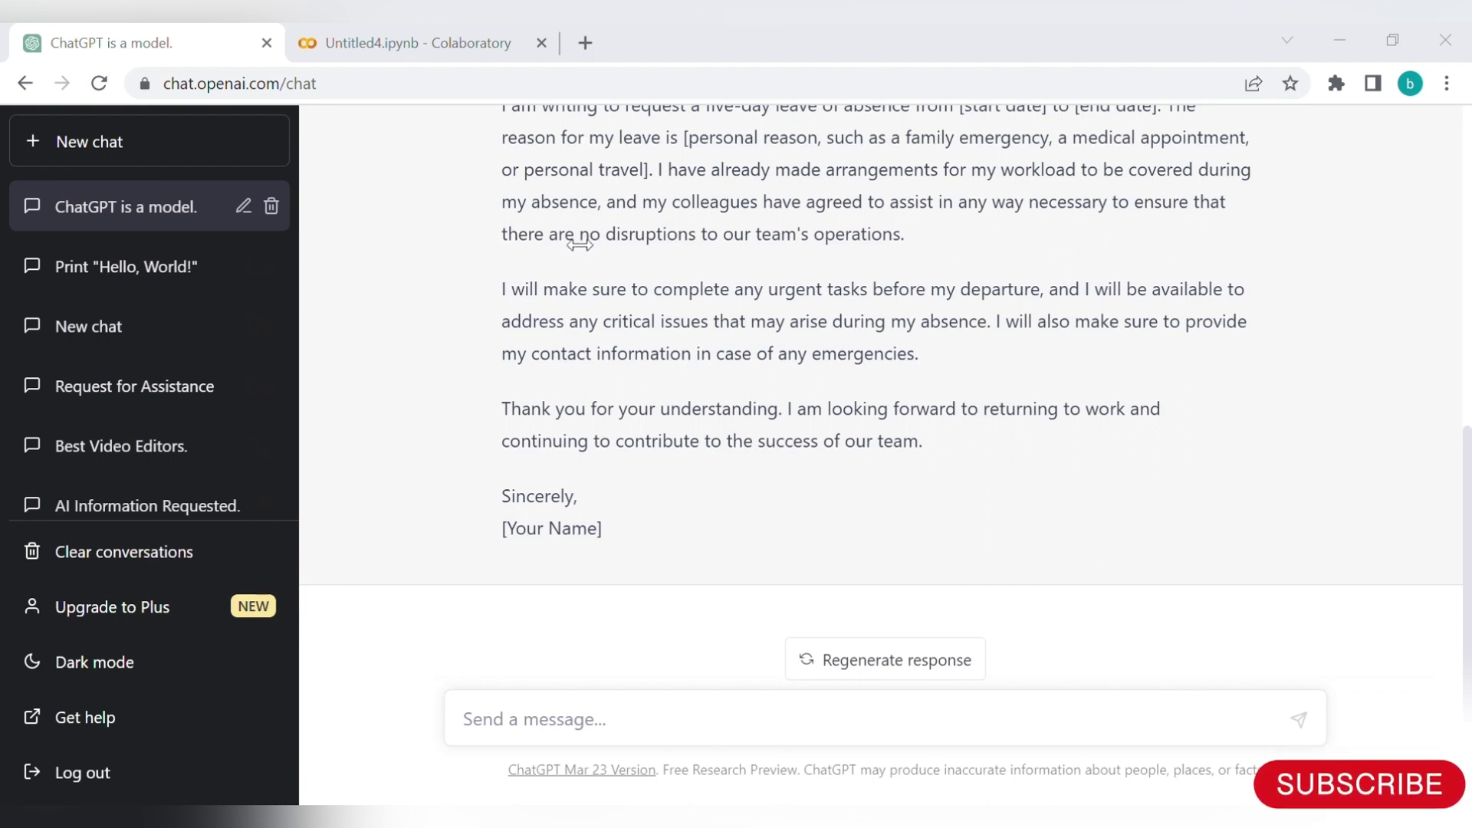
Send the prompt "Resume for a fresher in IT" and read through the generated resume from its heading to the closing advice
left_click(531, 732)
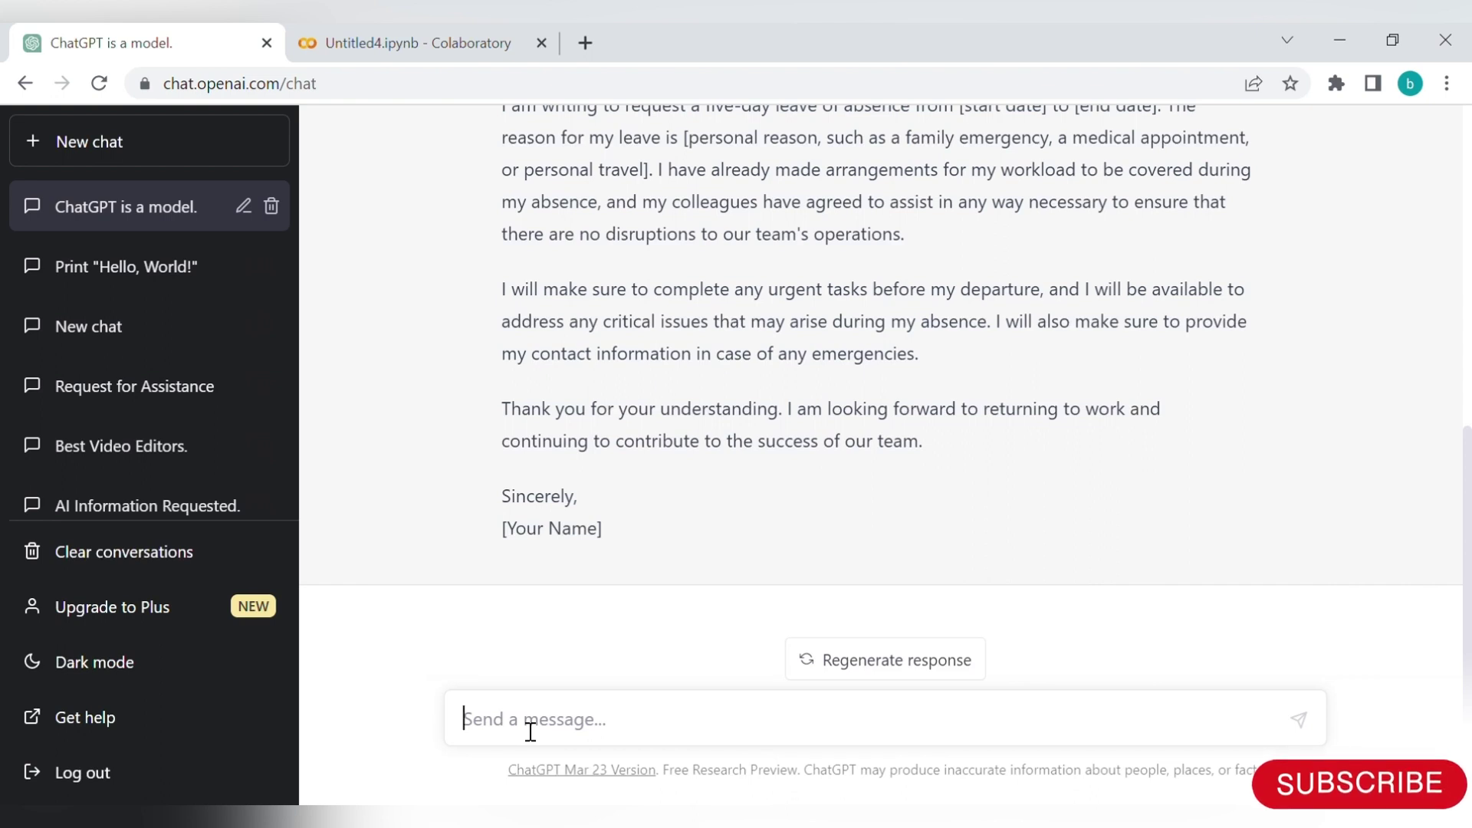
type("Resume for a fresher in IT")
key("Return")
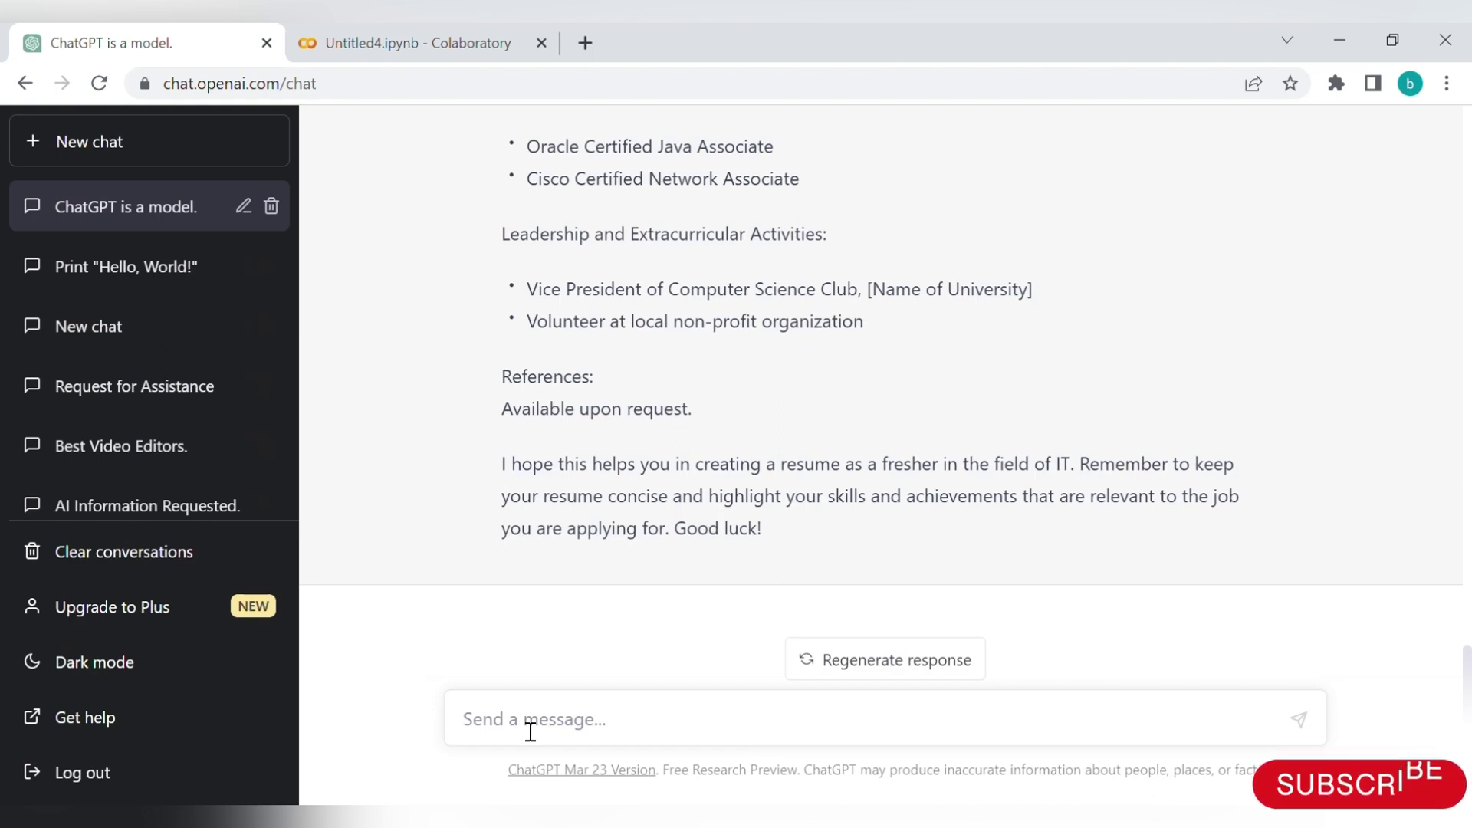
scroll(887, 378, "up", 6)
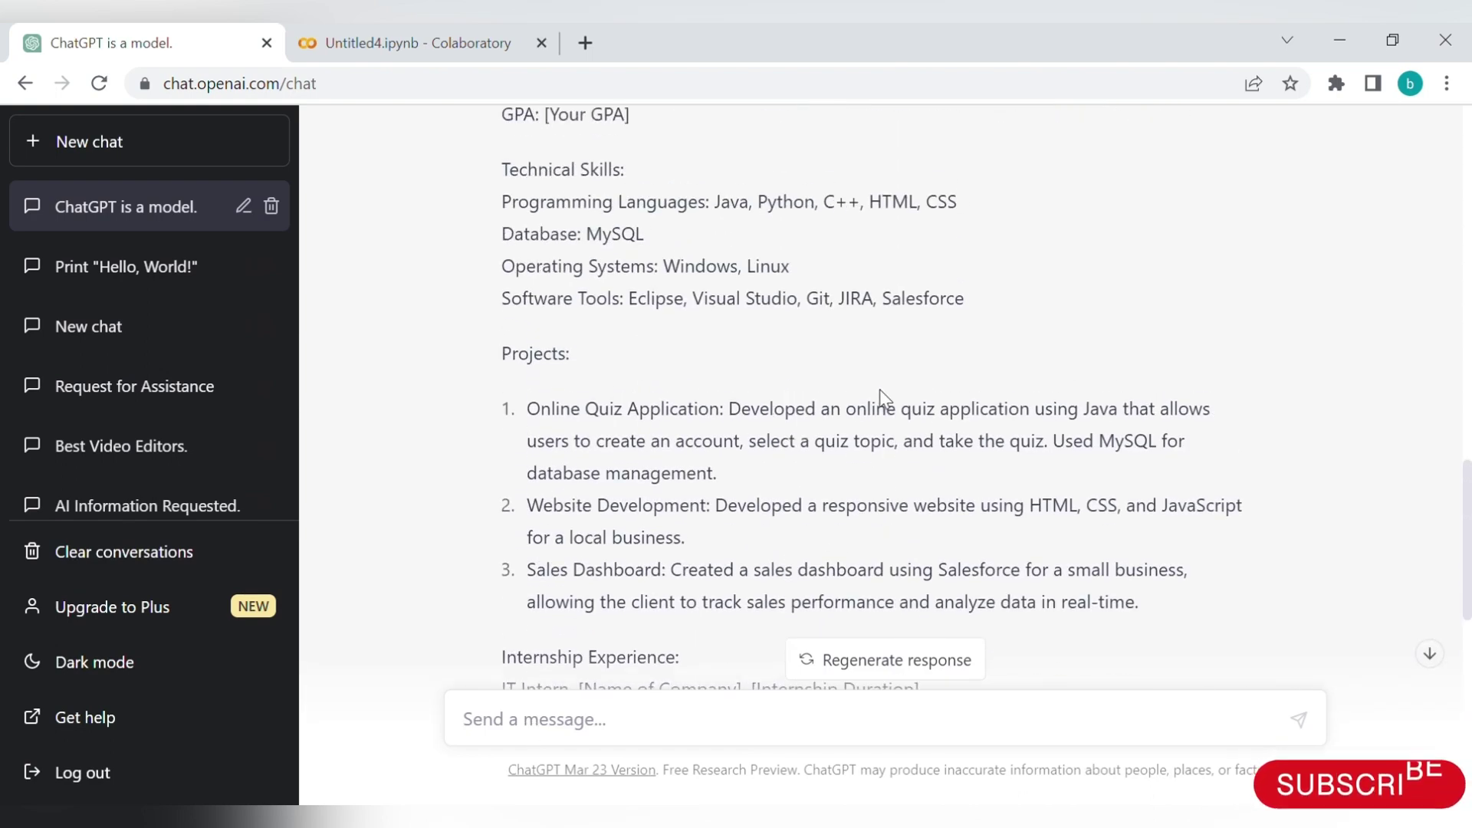
scroll(613, 414, "up", 3)
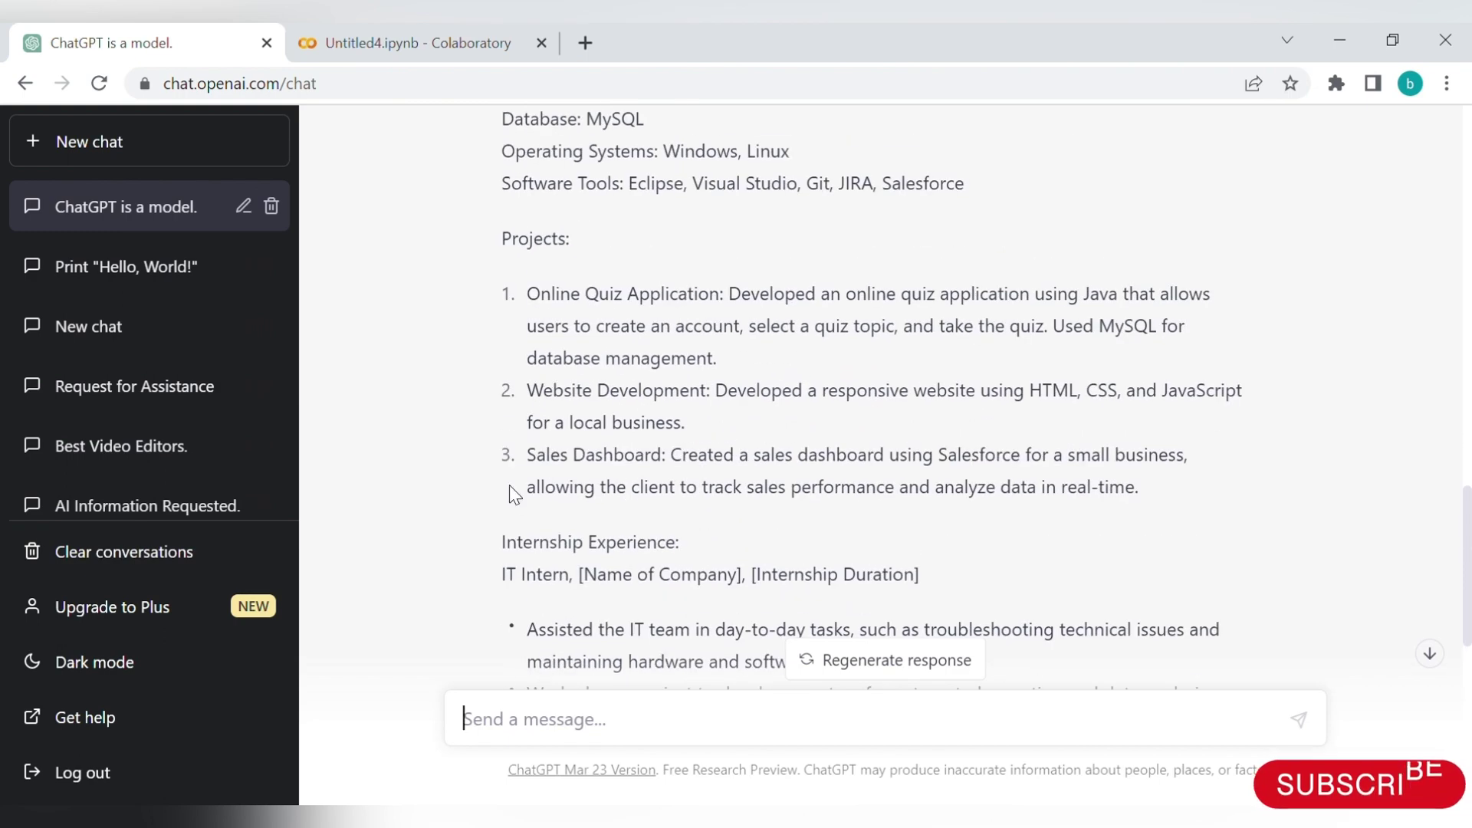
scroll(602, 414, "up", 4)
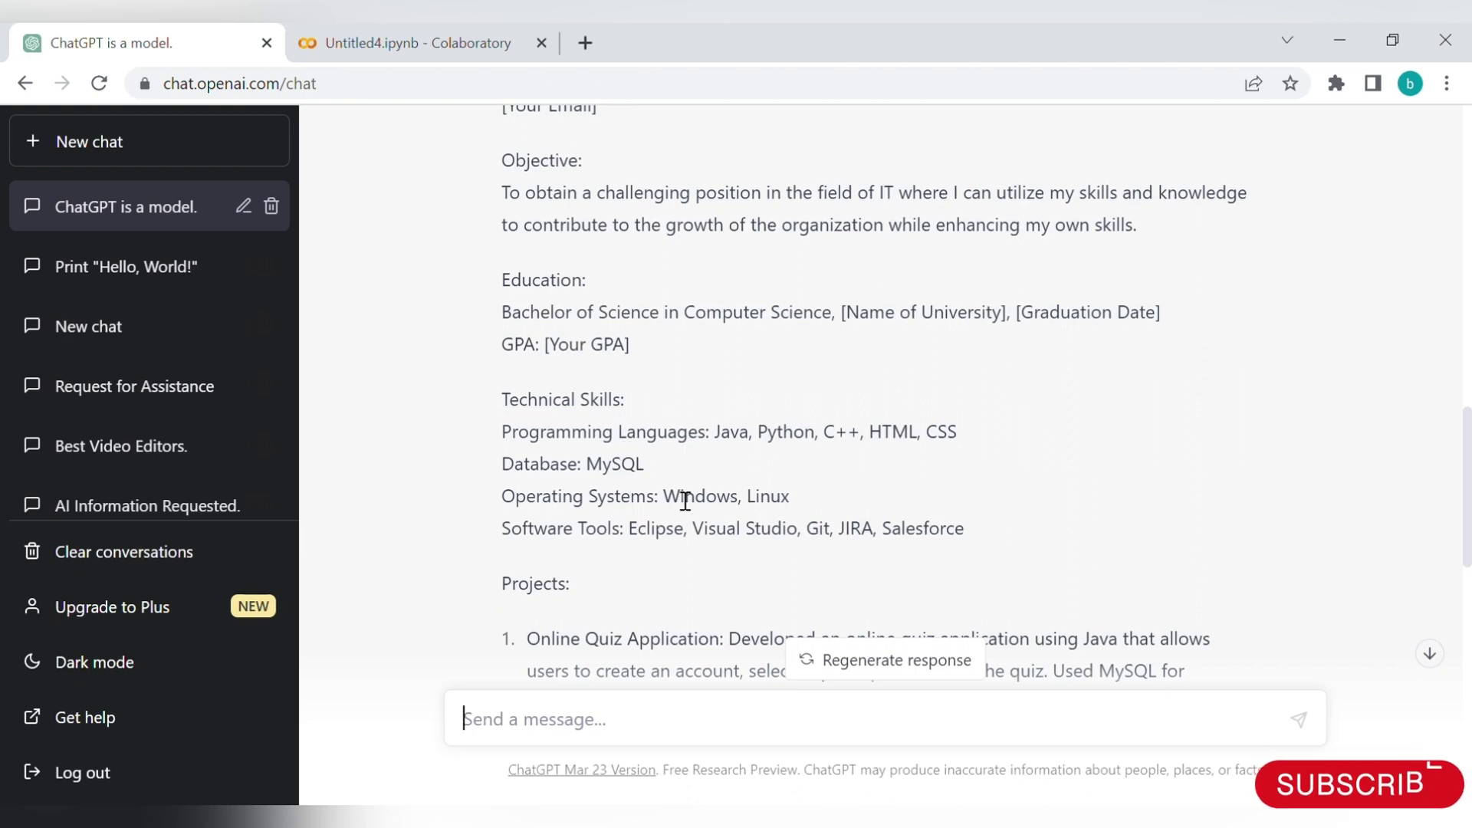
scroll(732, 502, "up", 2)
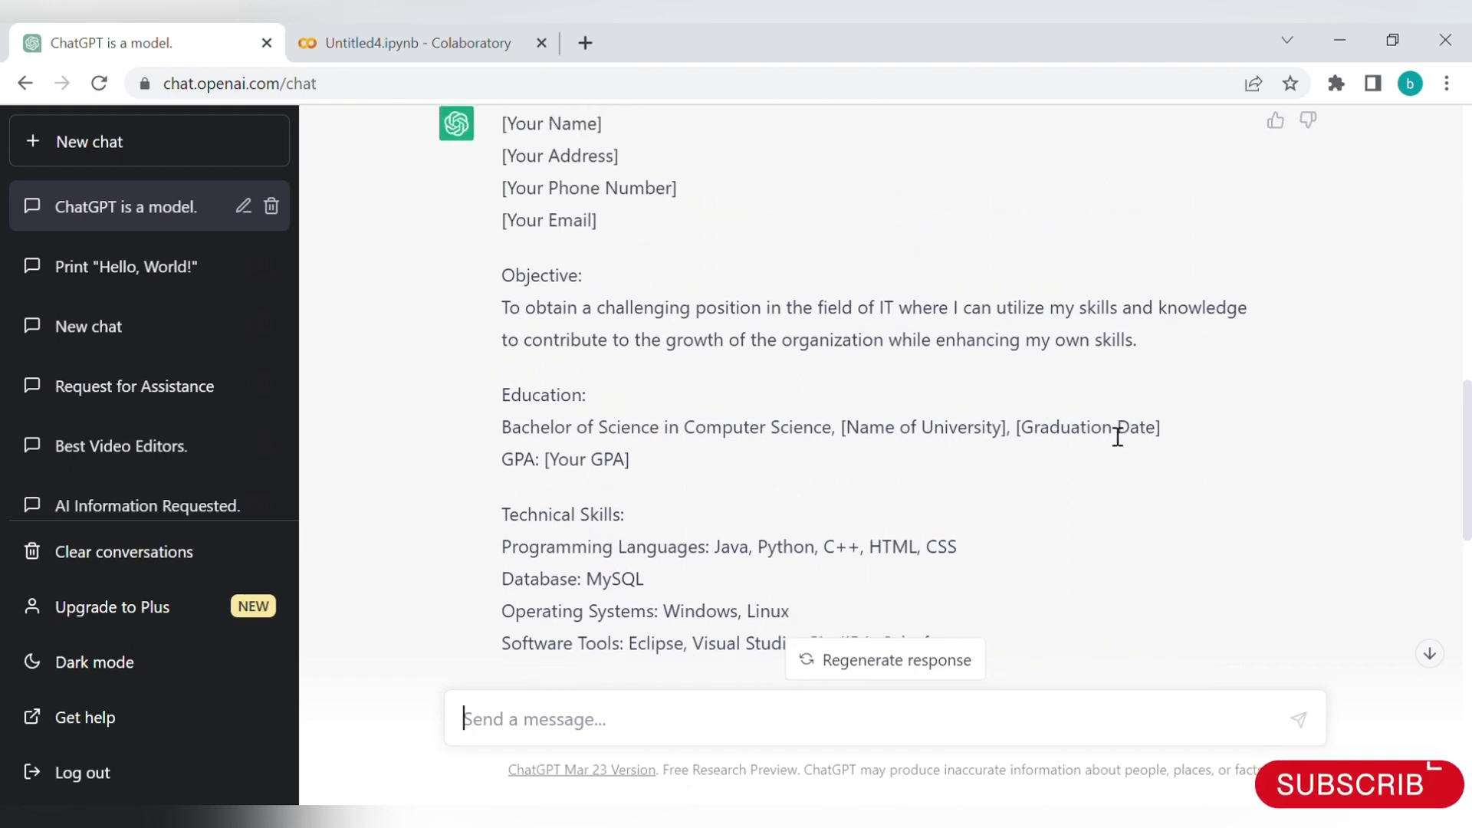
scroll(713, 417, "up", 3)
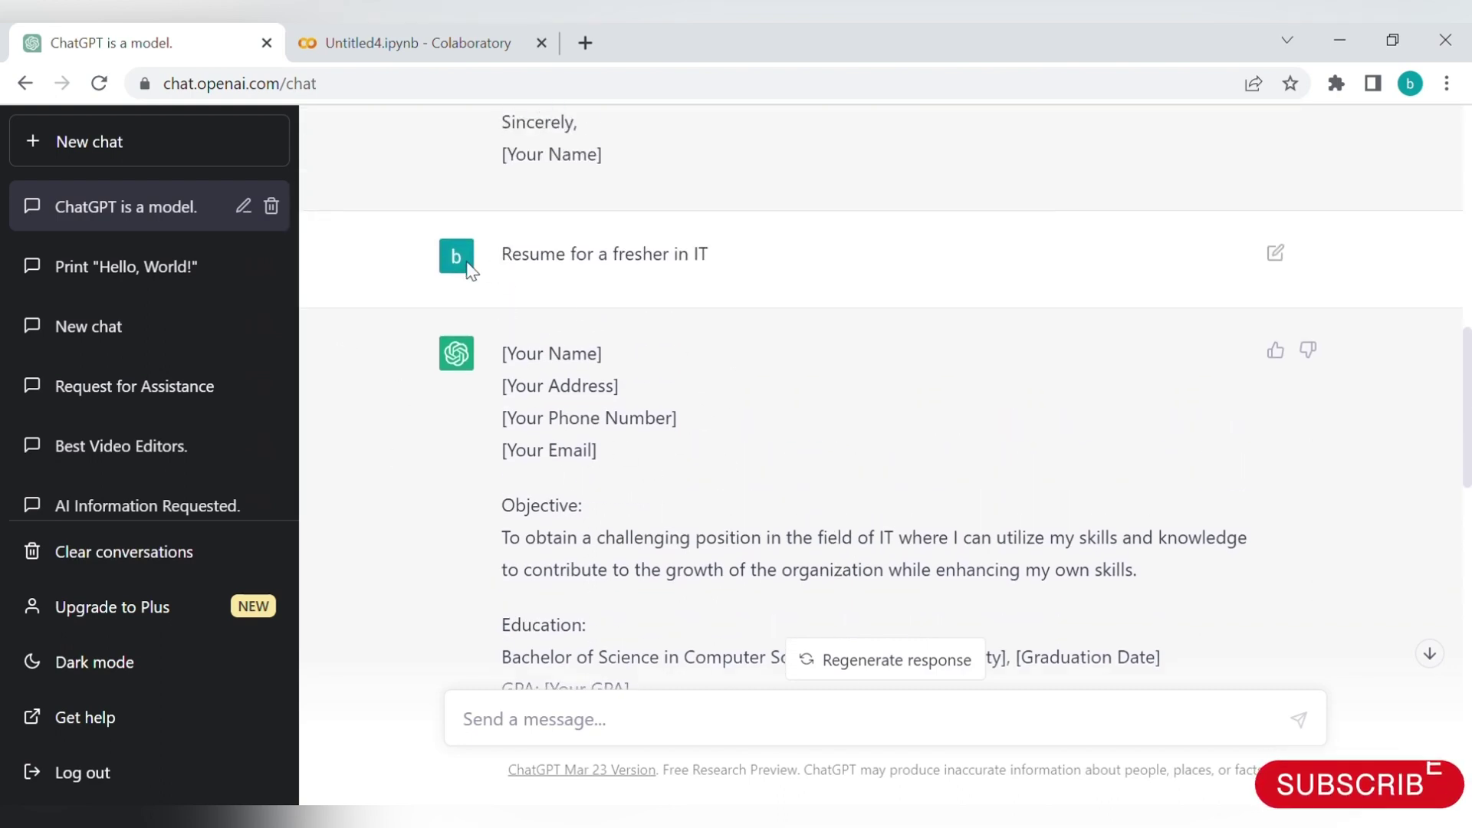
scroll(684, 428, "down", 15)
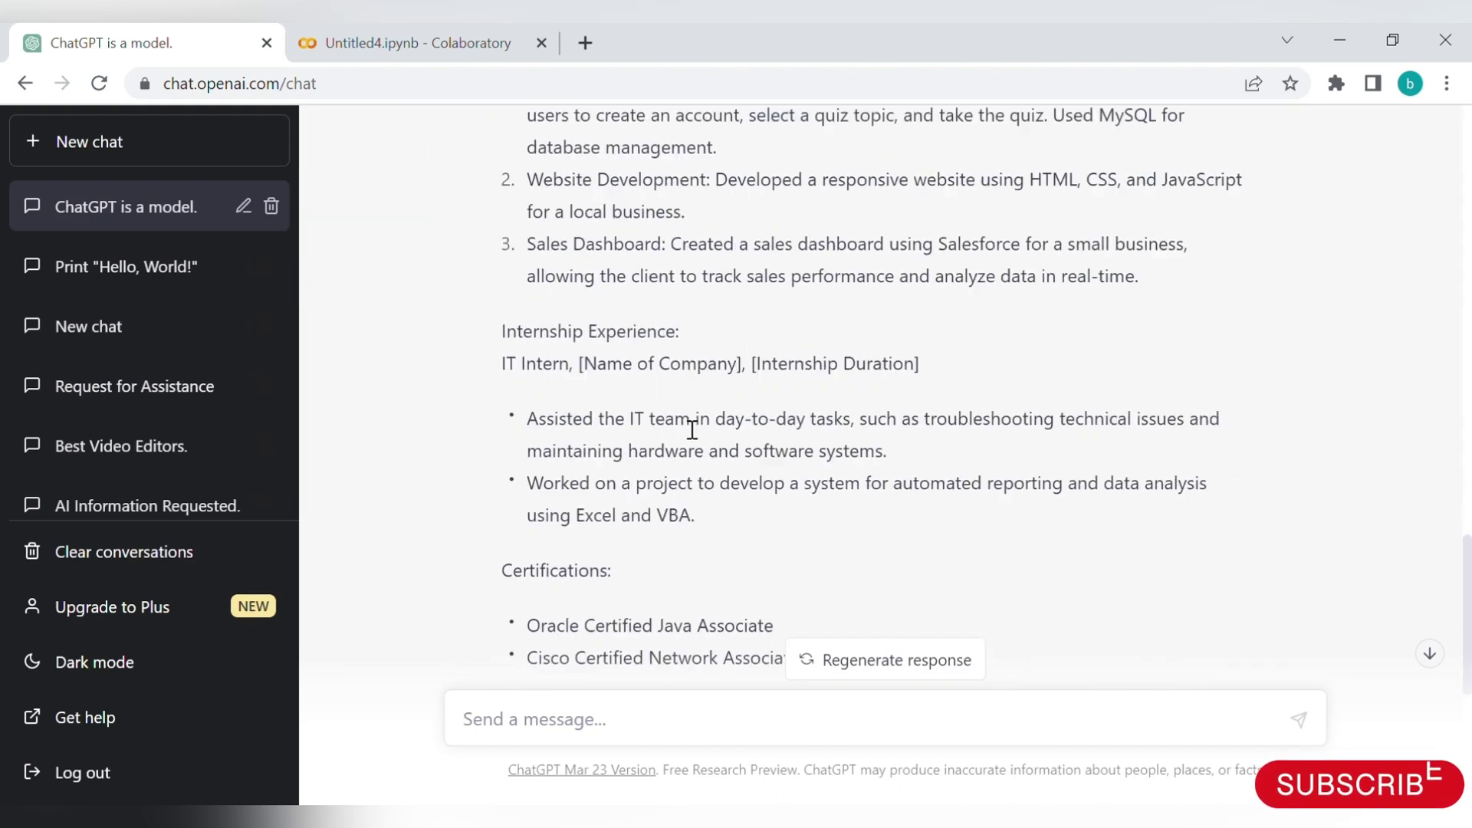
scroll(693, 431, "down", 2)
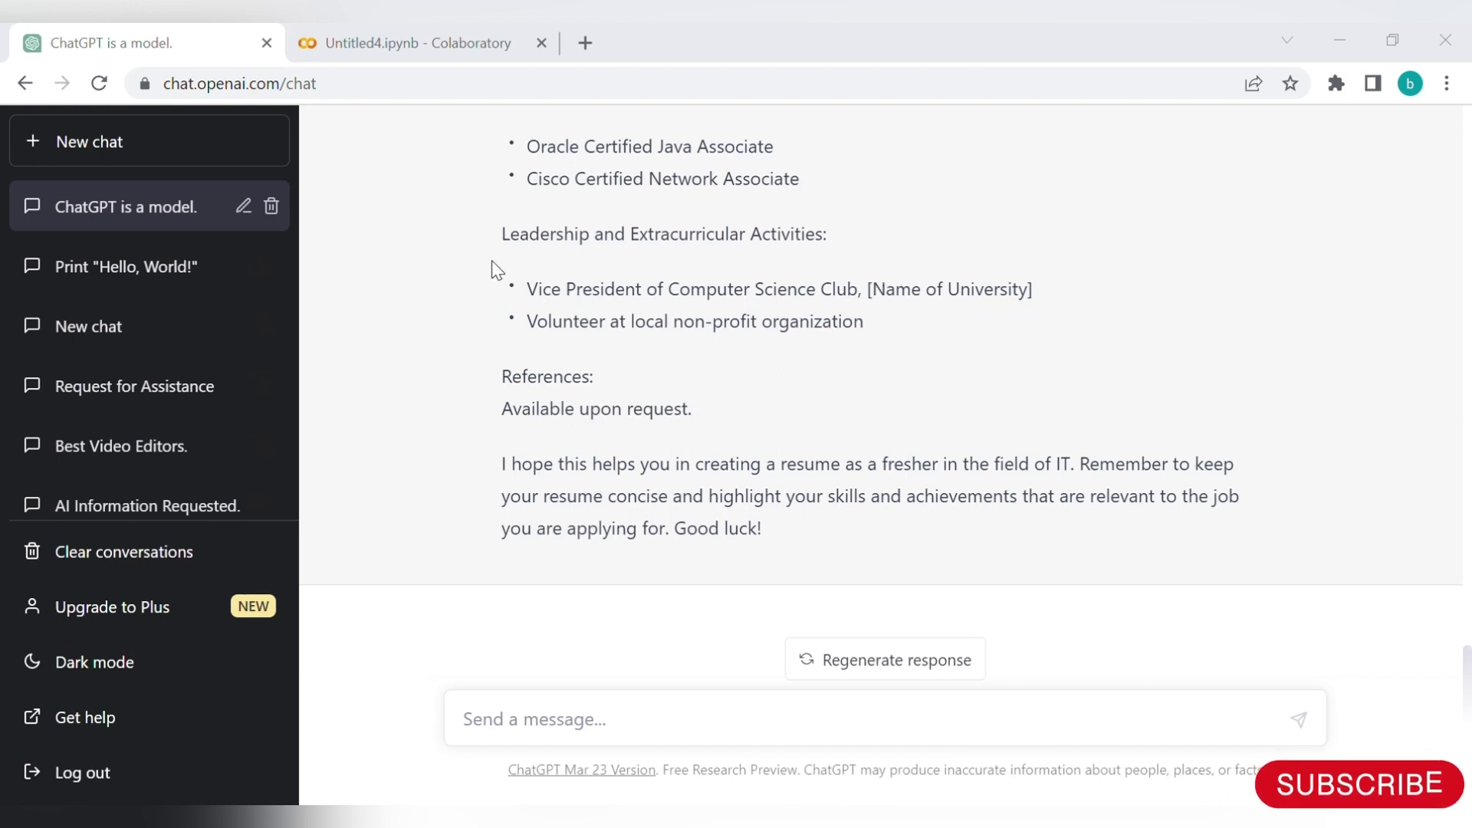
Ask "How to wear saree" in the same chat and read through the step-by-step guide
left_click(529, 734)
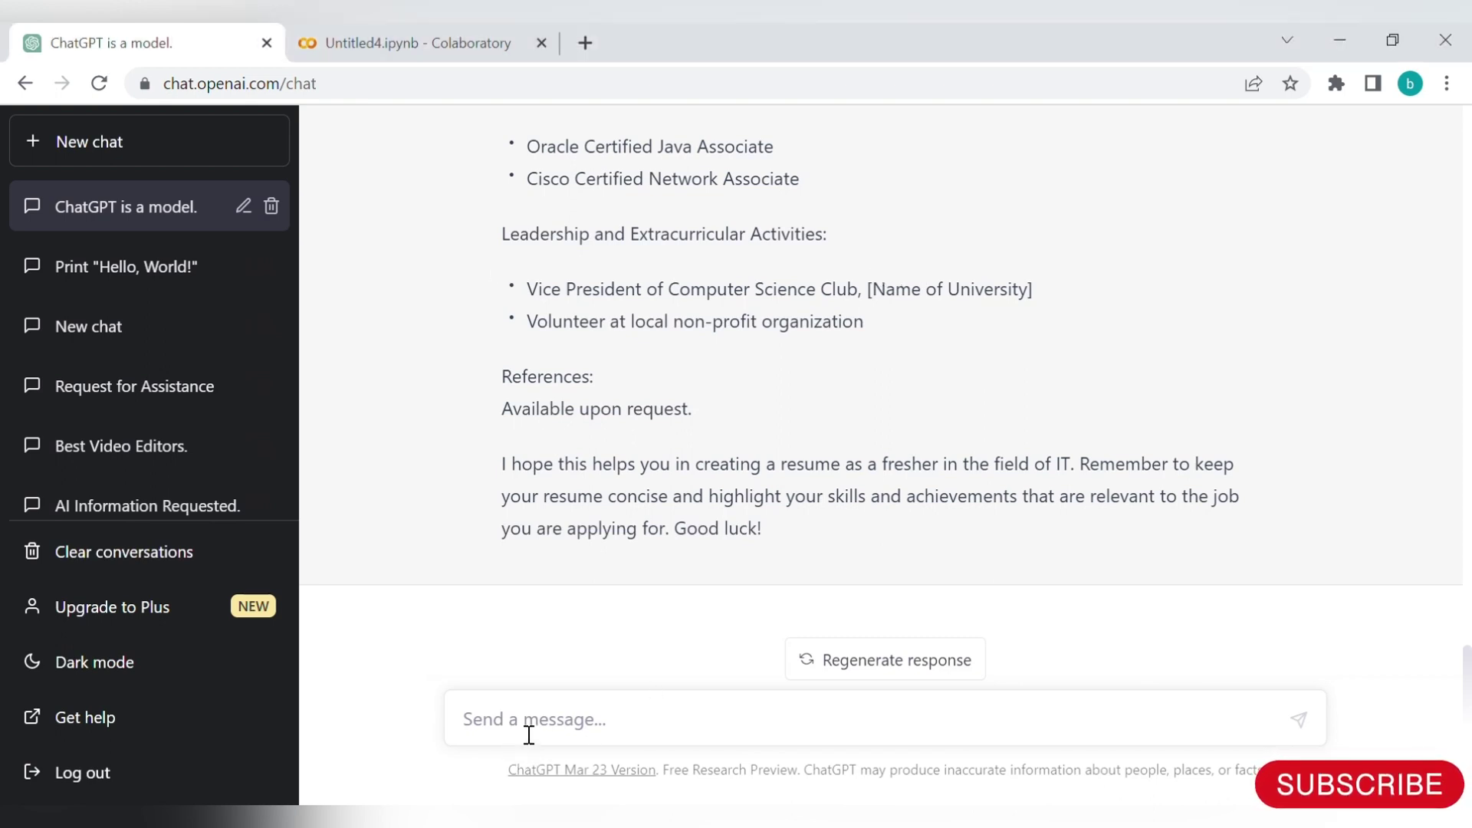
type("How to wear saree")
key("Return")
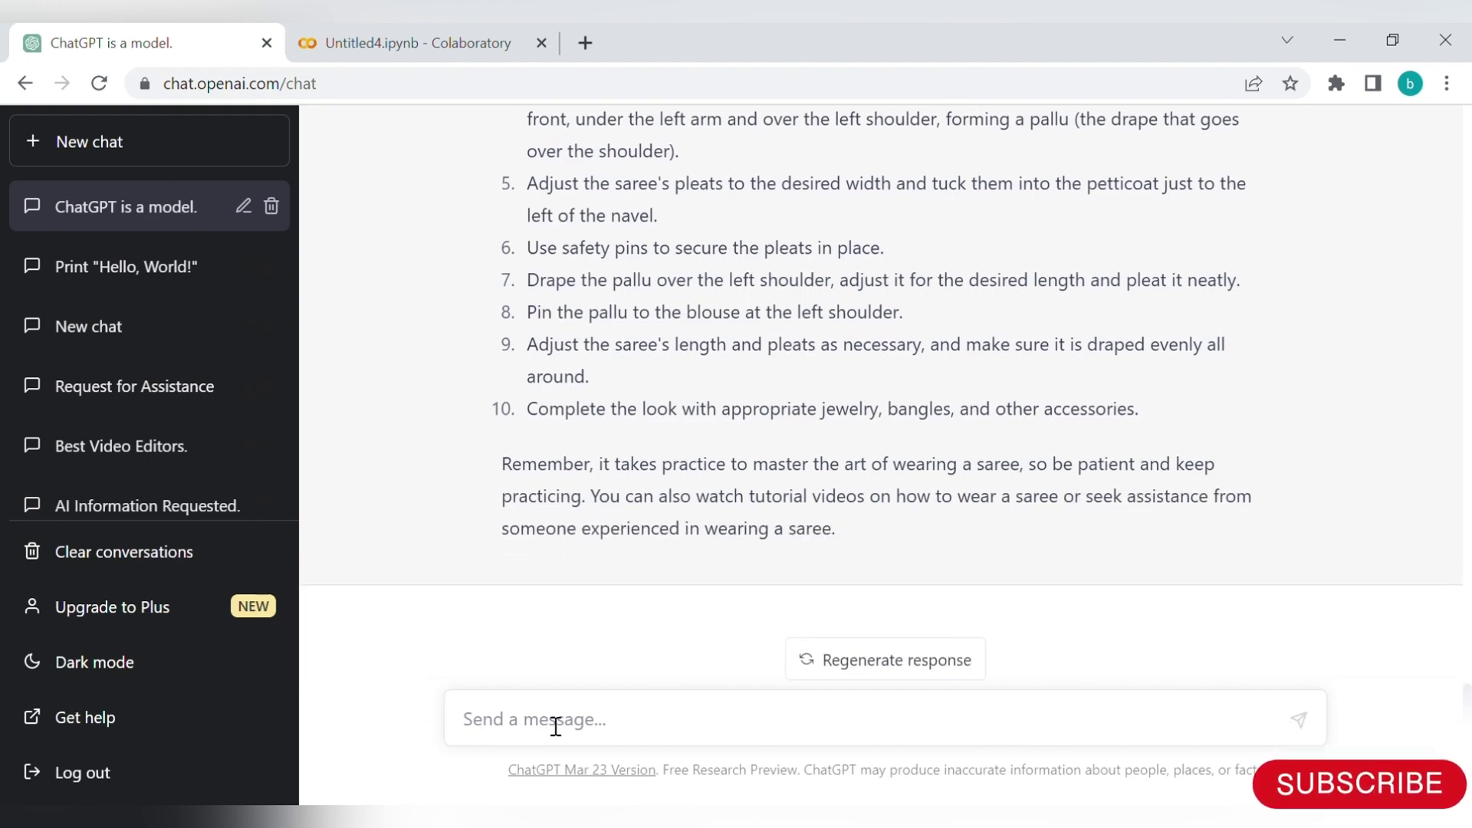
scroll(923, 361, "up", 6)
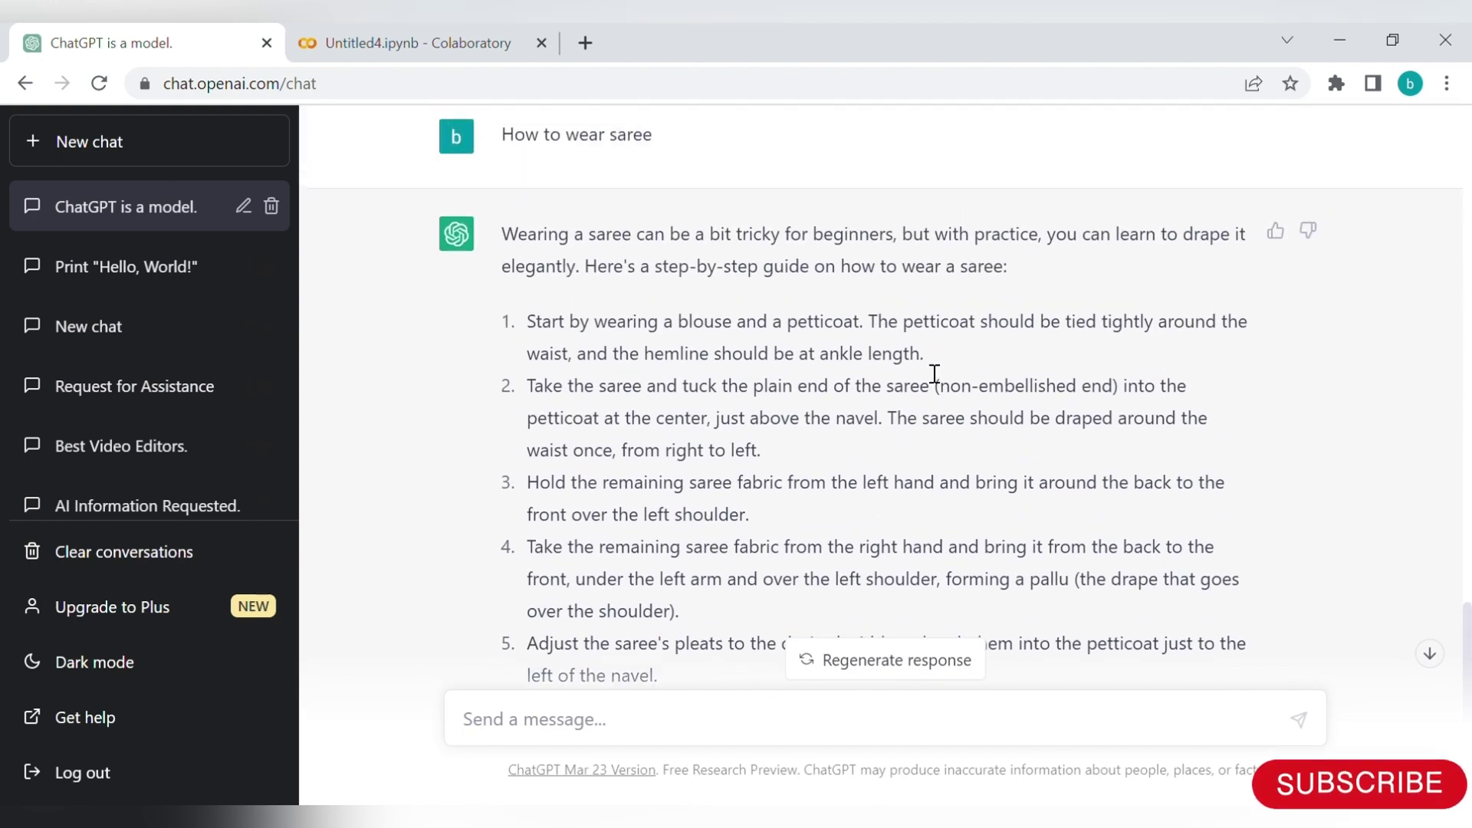
scroll(933, 373, "down", 1)
scroll(881, 371, "up", 3)
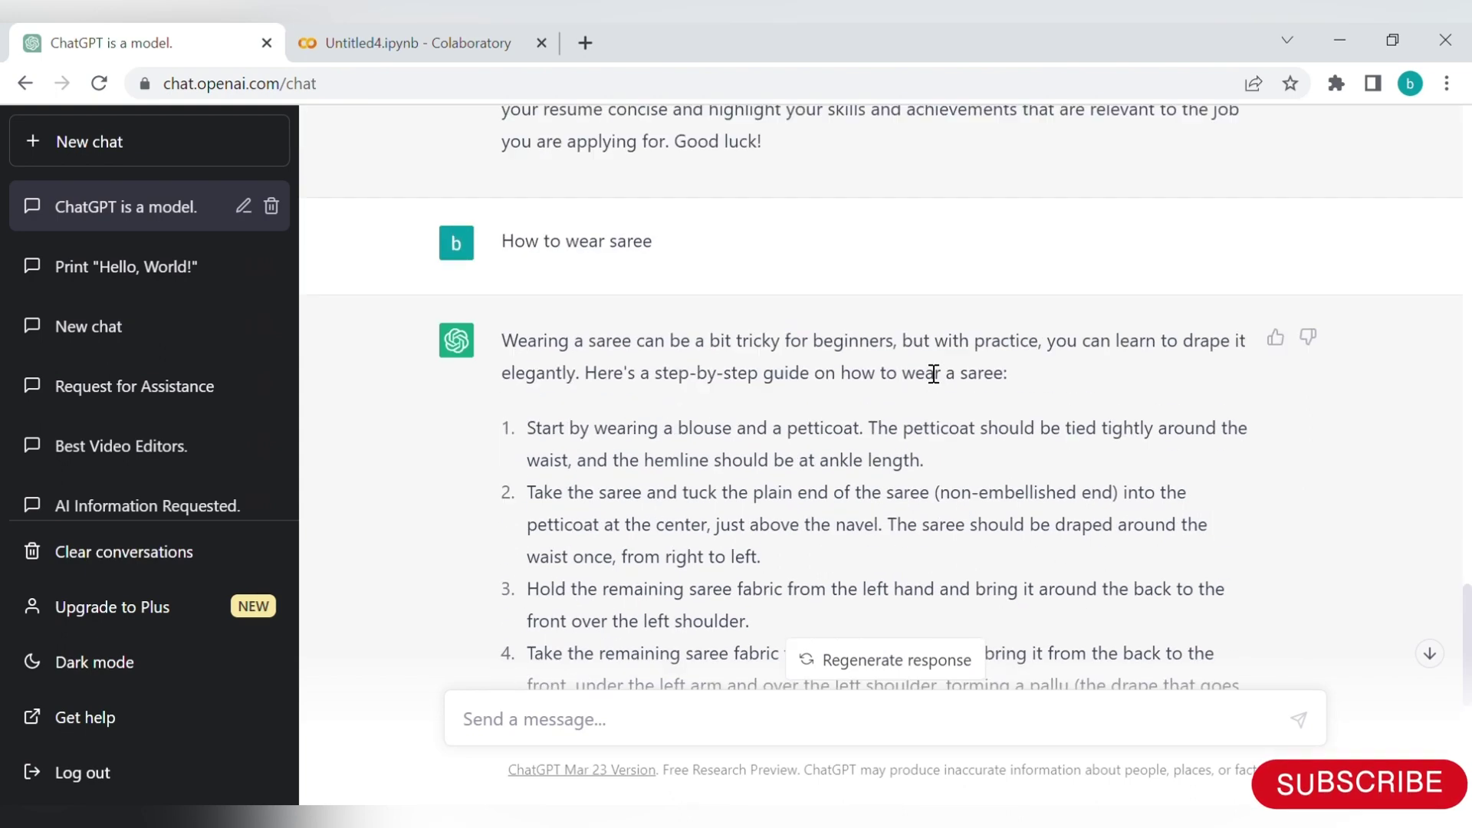
scroll(674, 421, "down", 1)
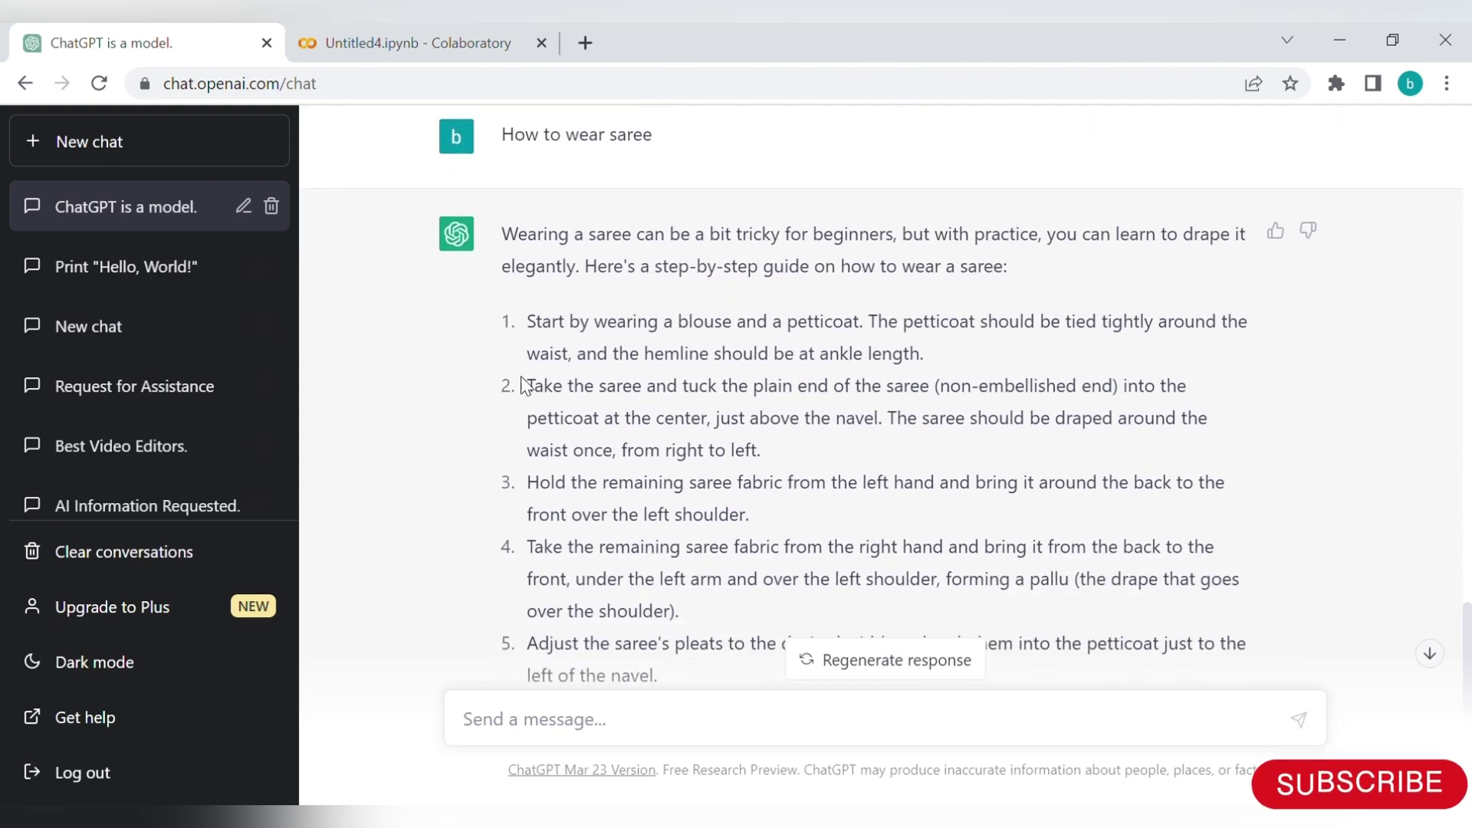
scroll(512, 443, "down", 3)
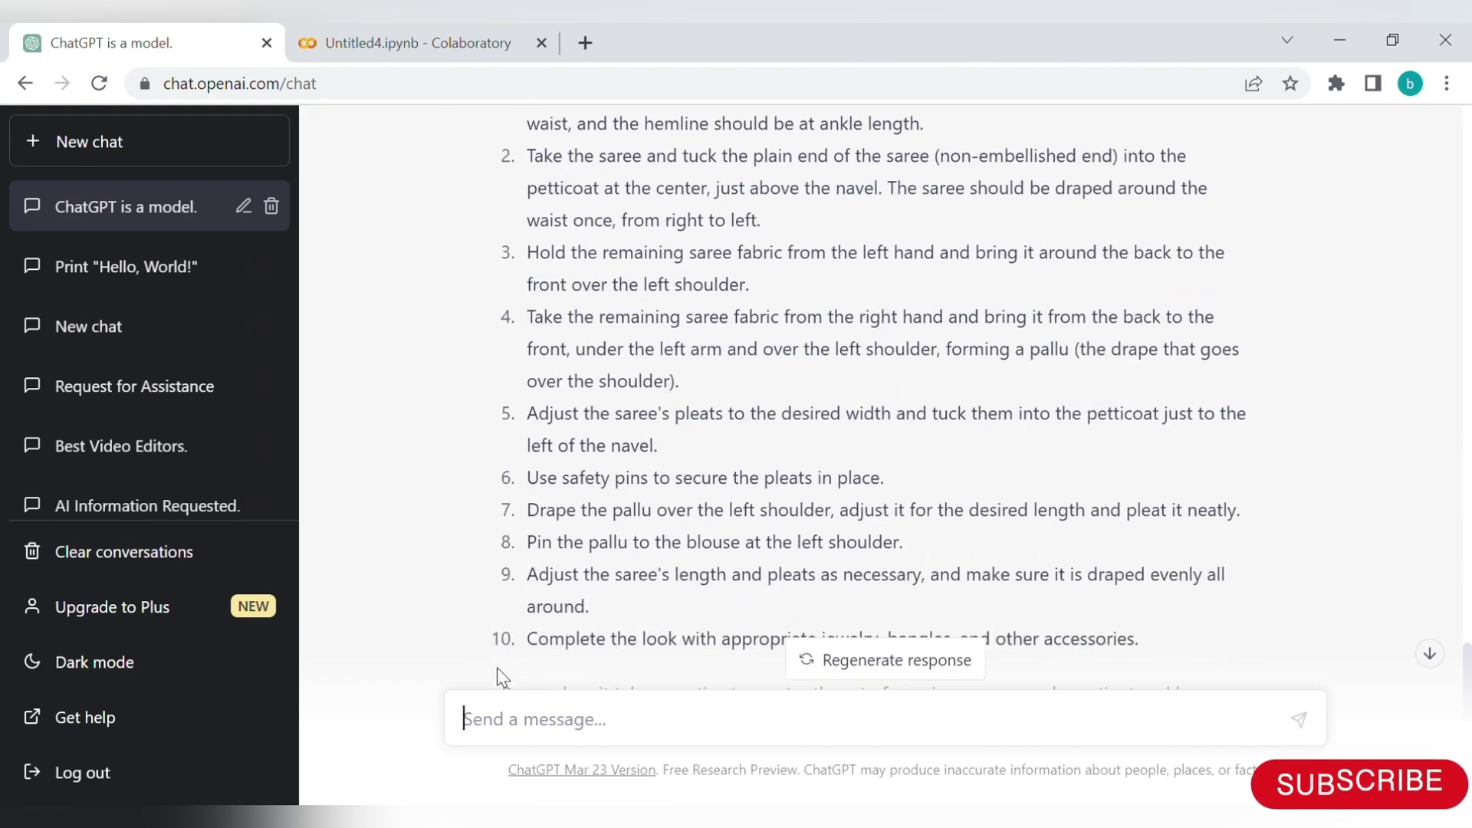
scroll(565, 641, "down", 3)
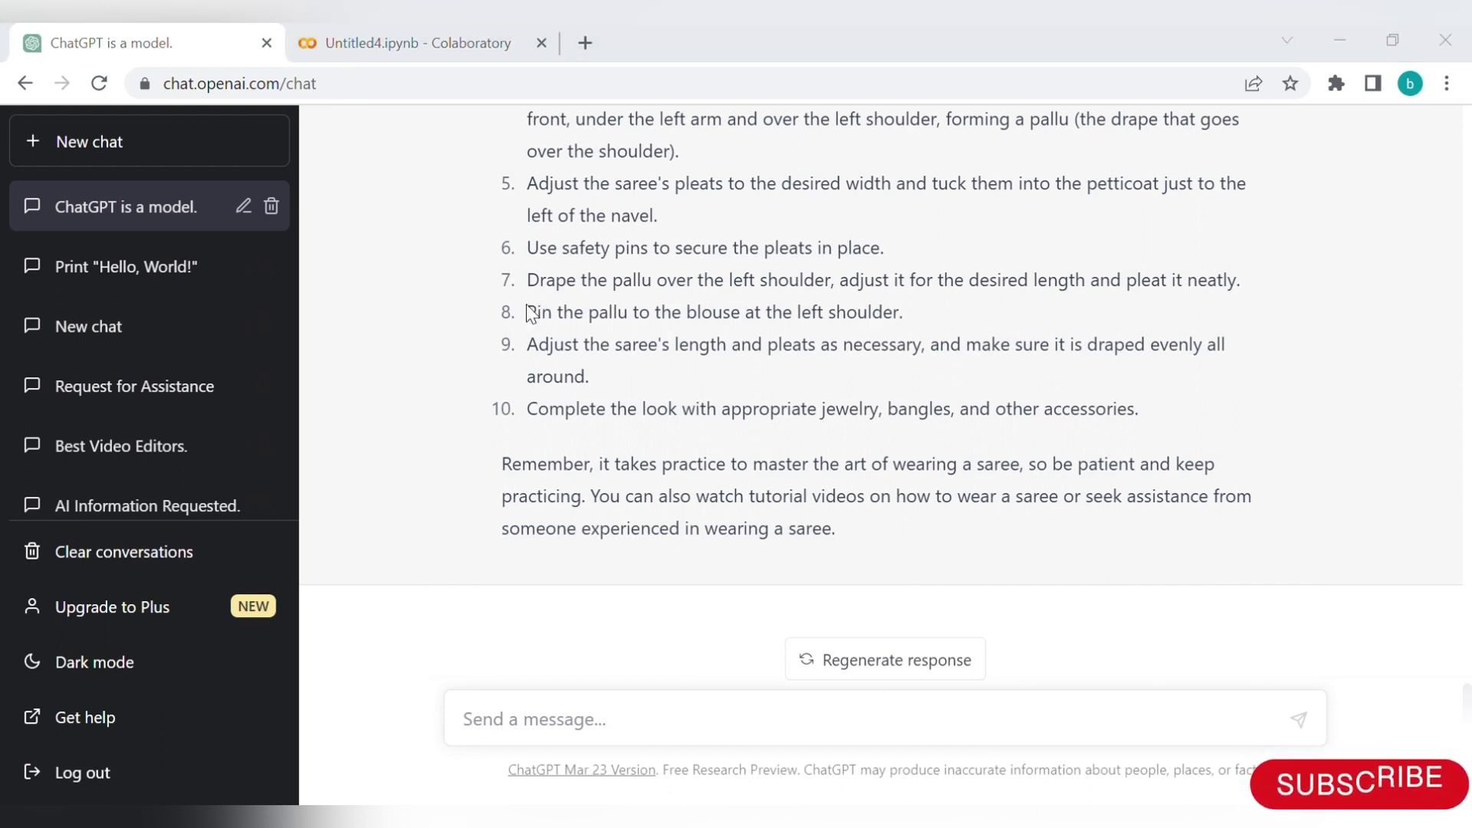
Send the prompt "Kerala PSC questions" to get sample exam questions
left_click(530, 722)
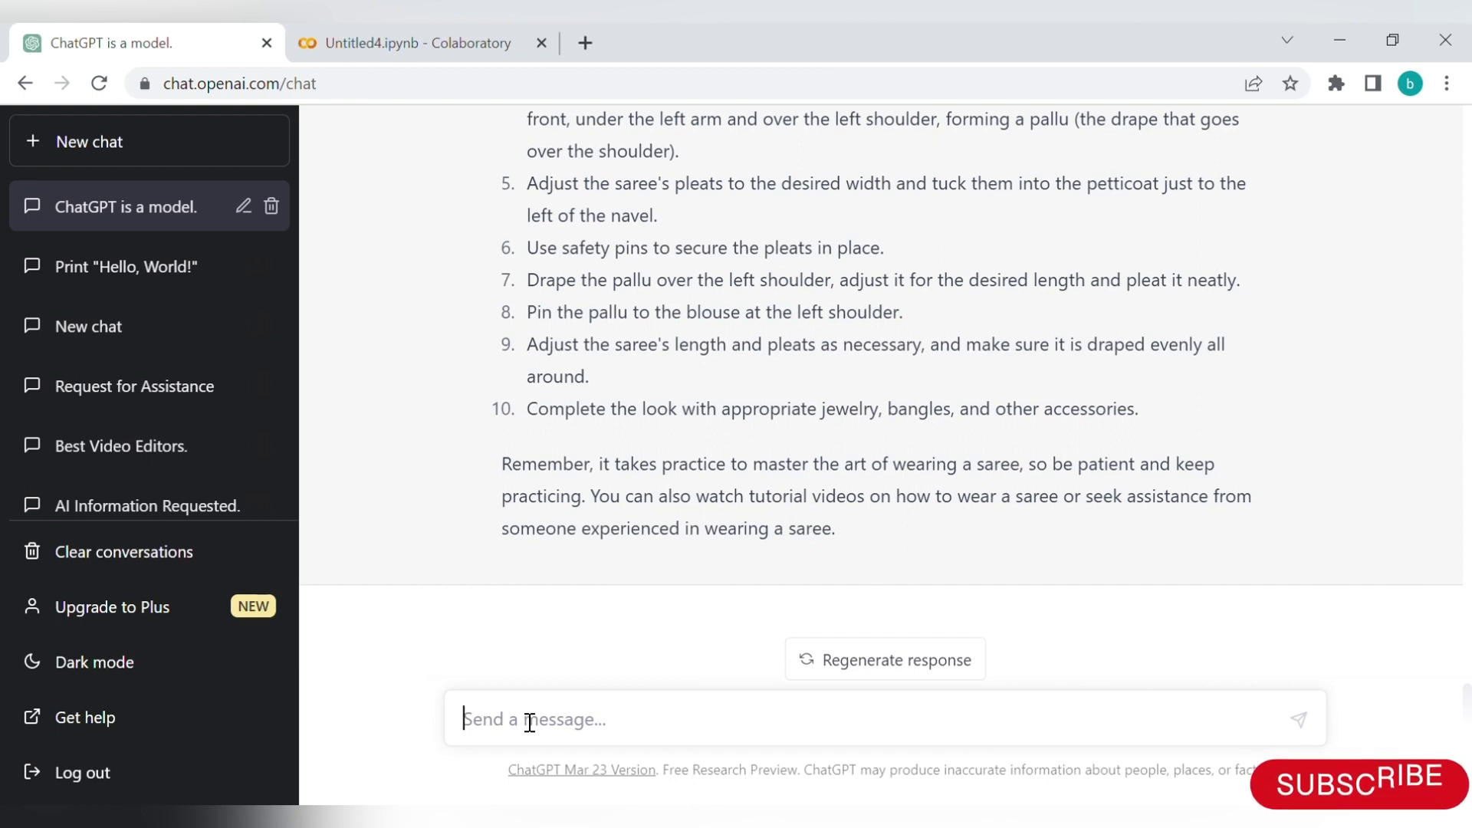
type("Kerala PSC questions")
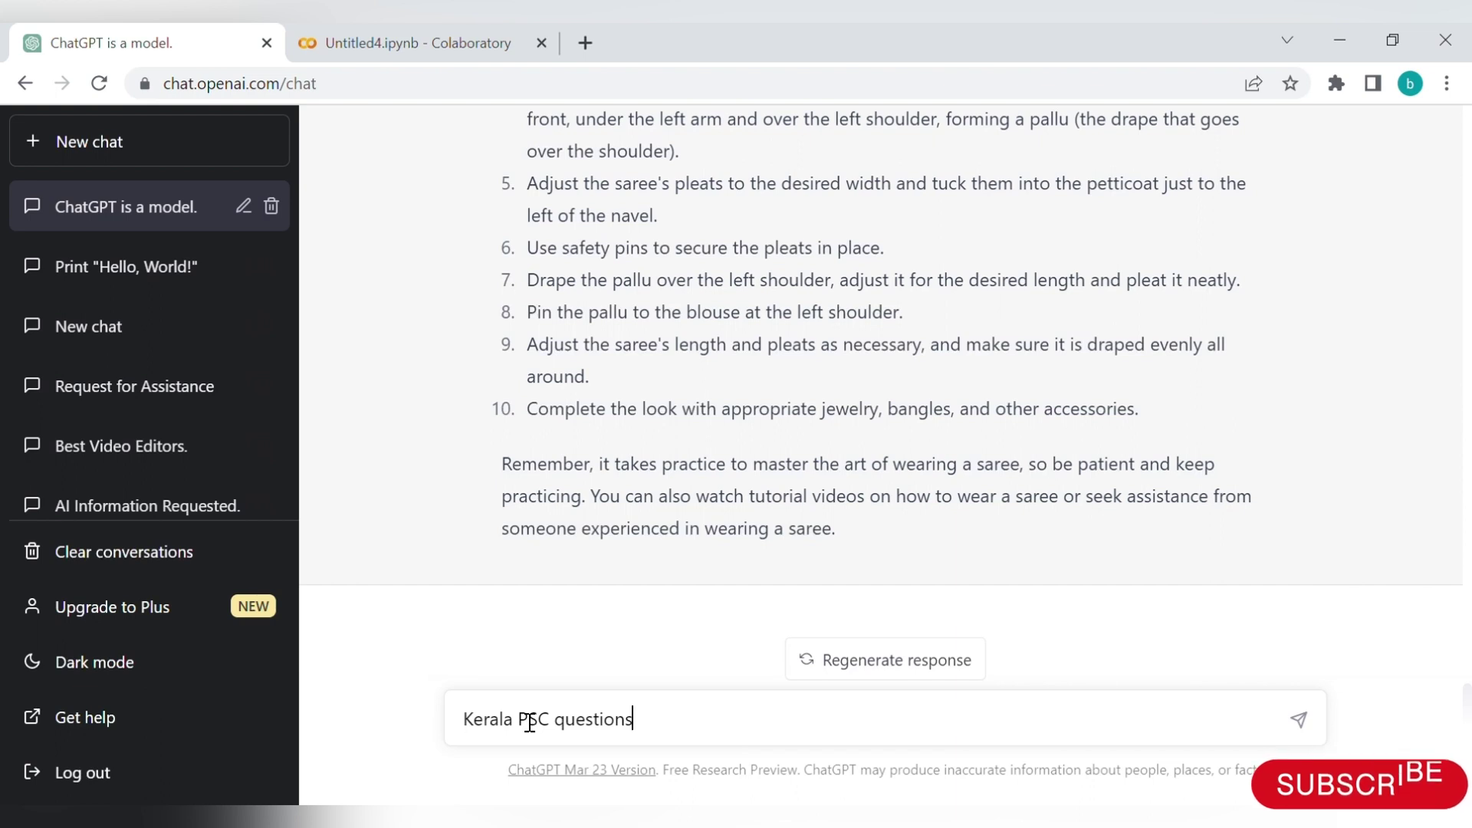
key("Return")
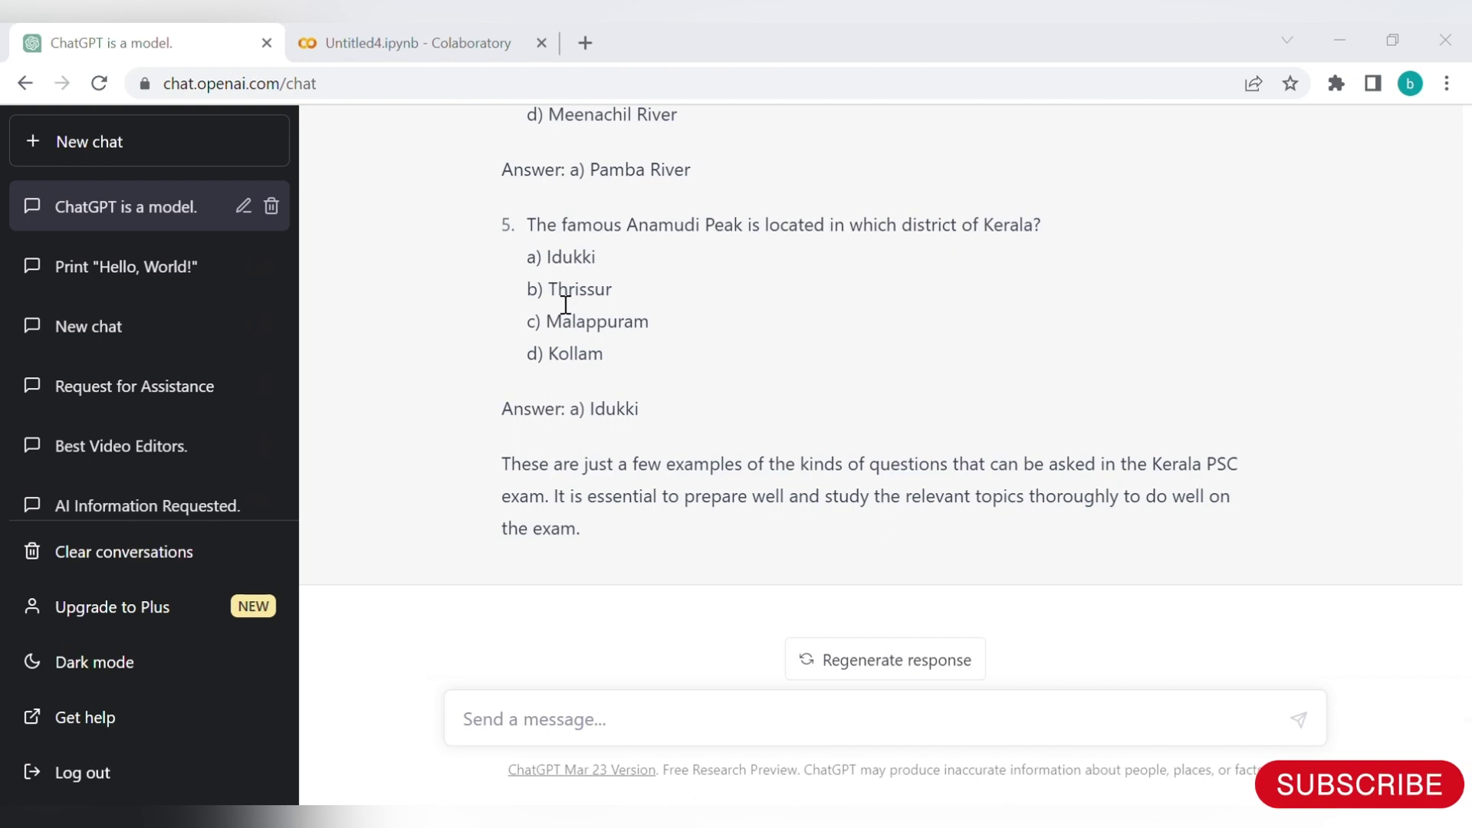
Request a set of ten exam questions with the prompt "Kerala PSC 10 questions"
left_click(544, 716)
type("Kerala PSC 10 questions")
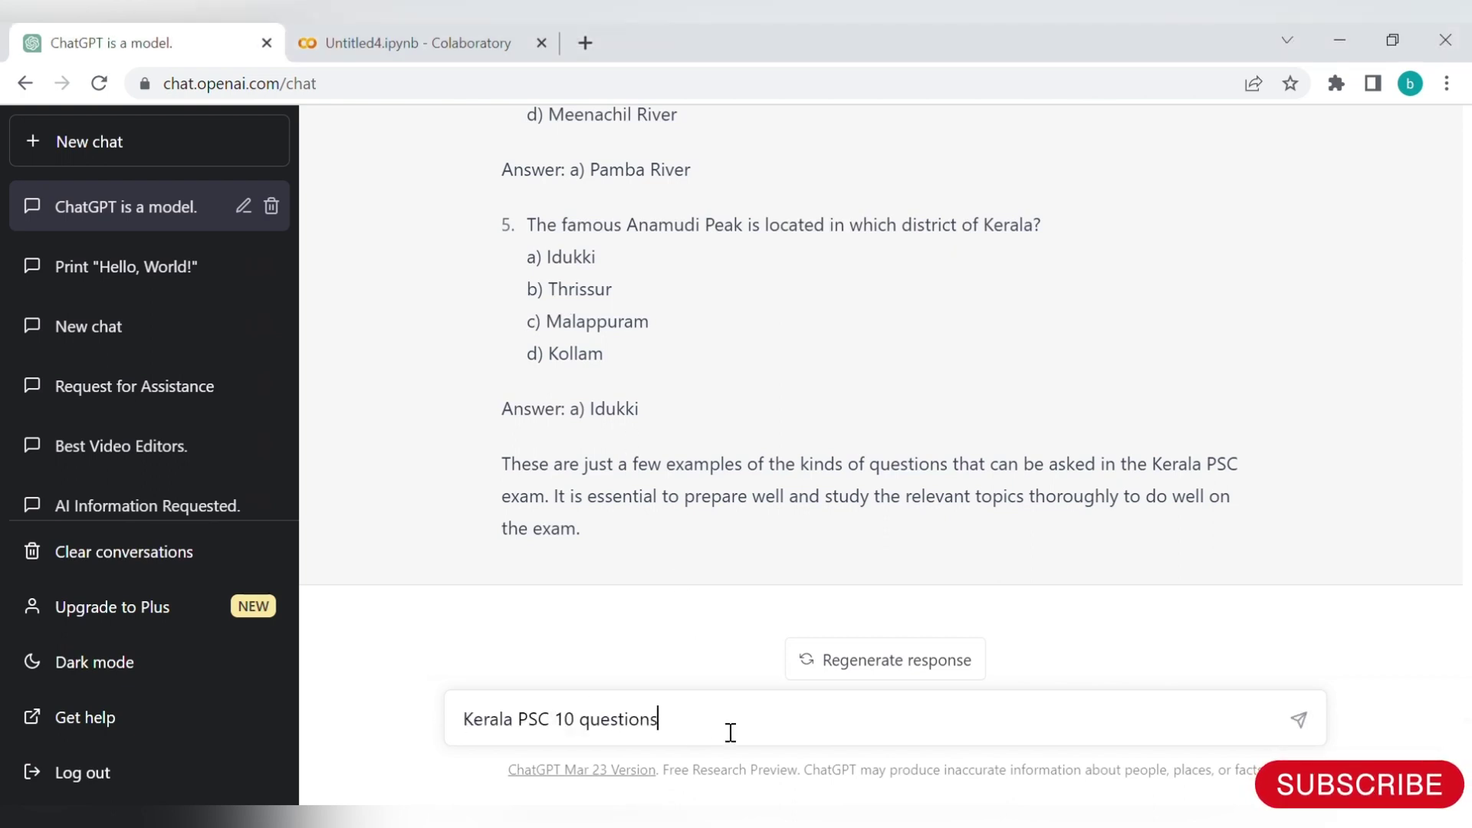
key("Return")
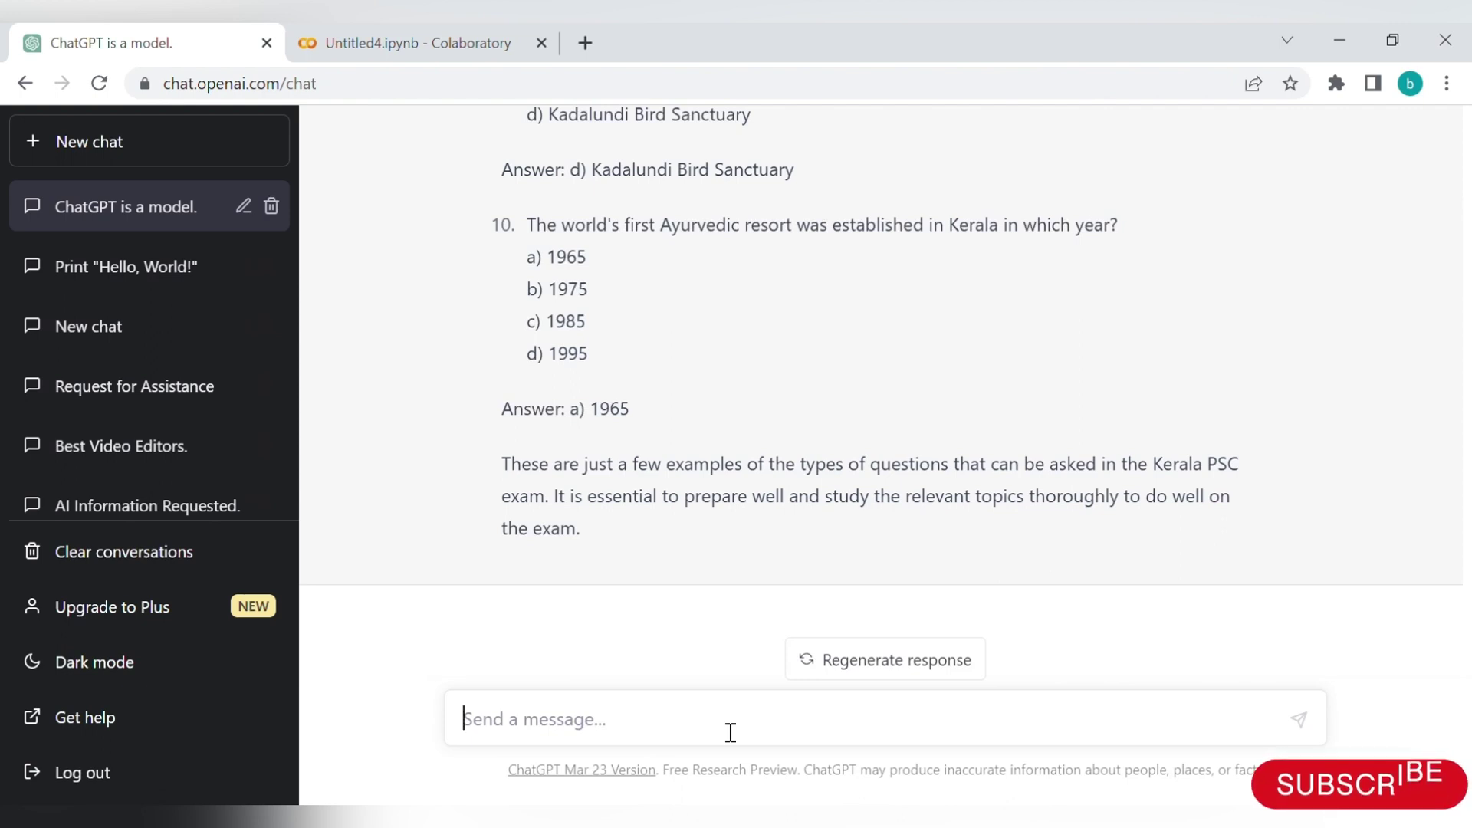
left_click(899, 817)
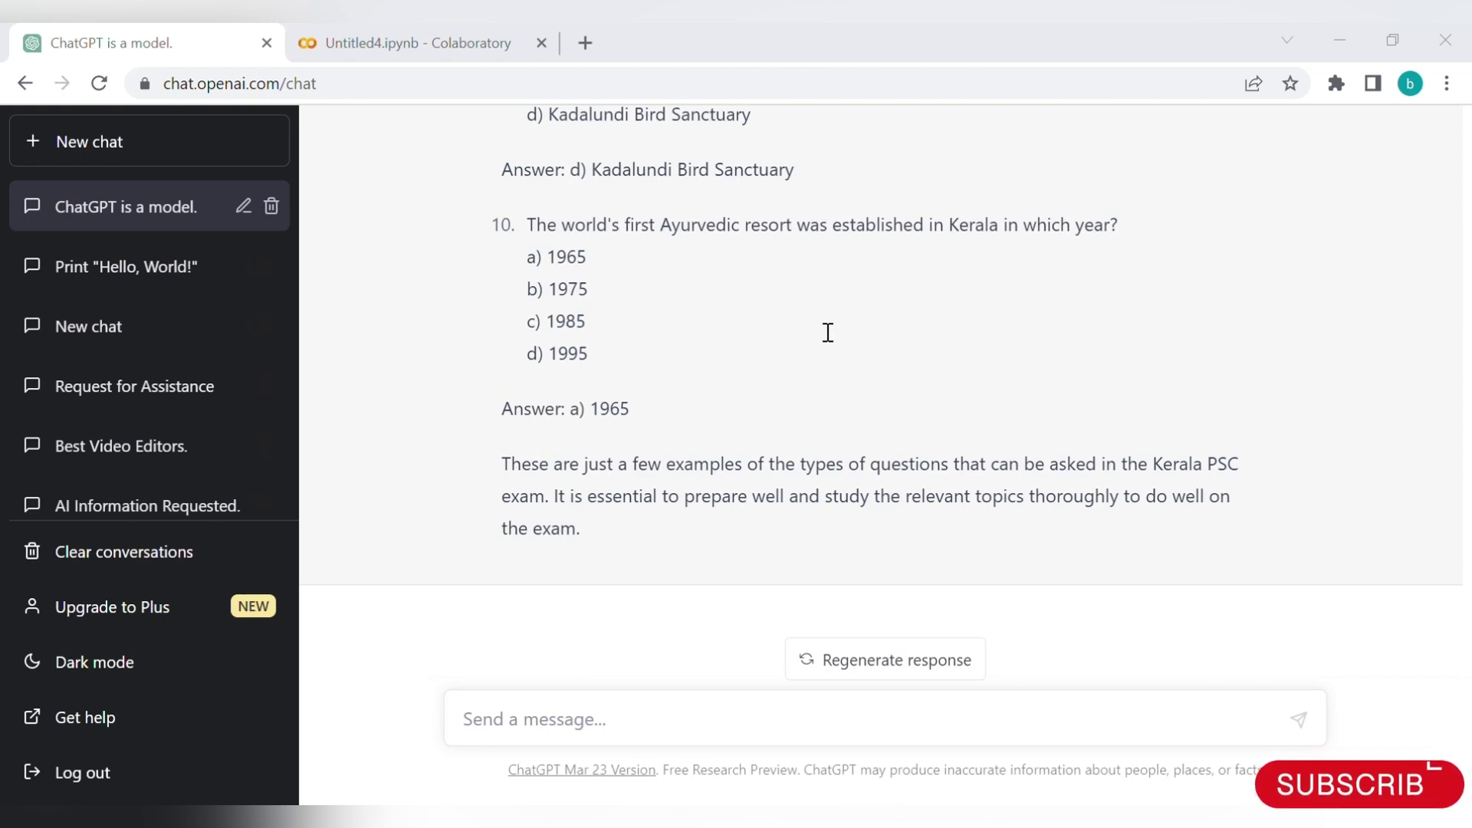
Ask for a recipe with the prompt "How to cook sambar?"
left_click(516, 718)
type("How to cook sambar?")
key("Return")
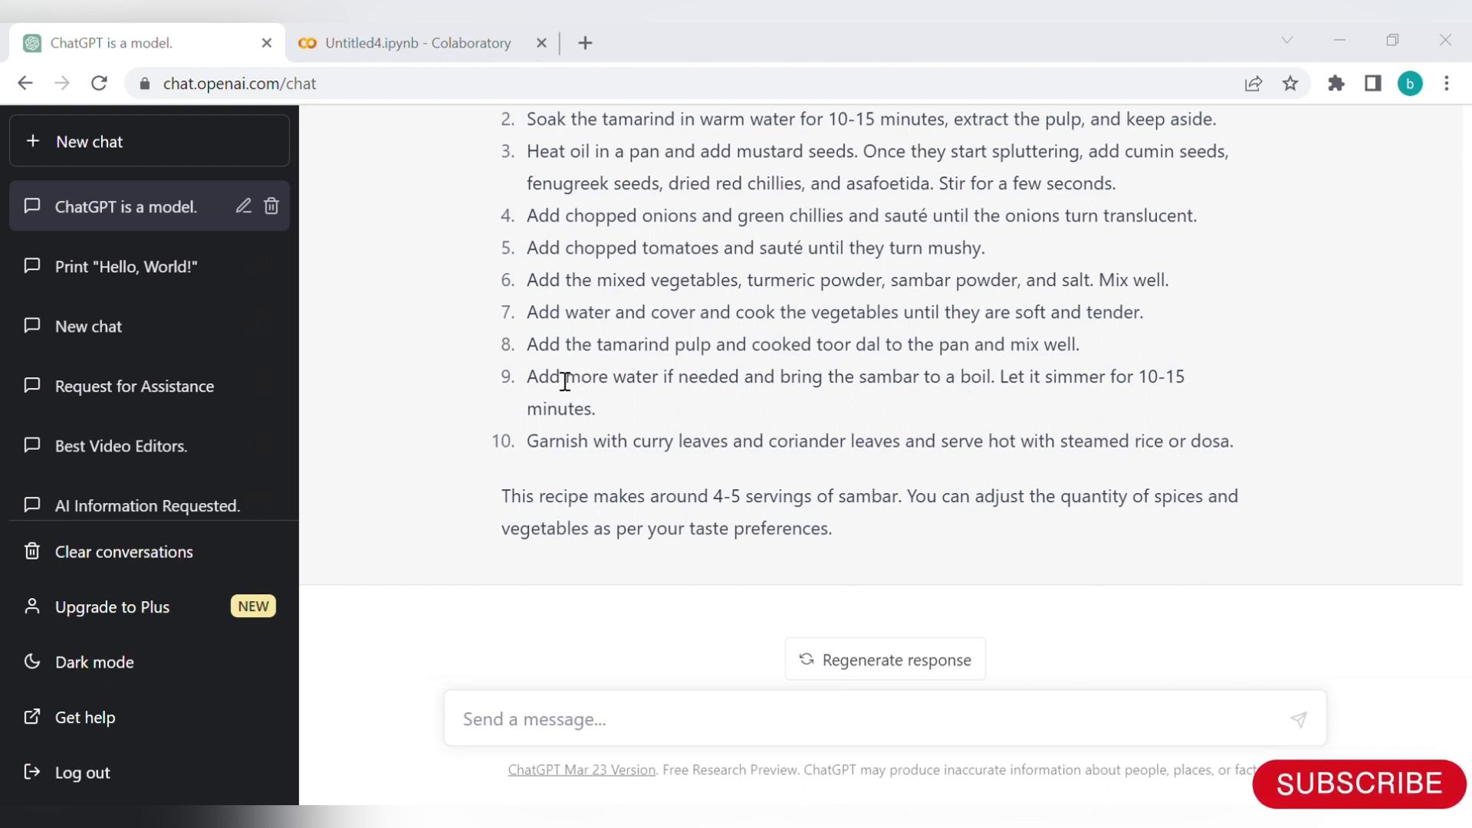
Ask "How to make fish nirvana" and read through the recipe's ingredients and instructions
left_click(529, 735)
type("How to make fish nirvana")
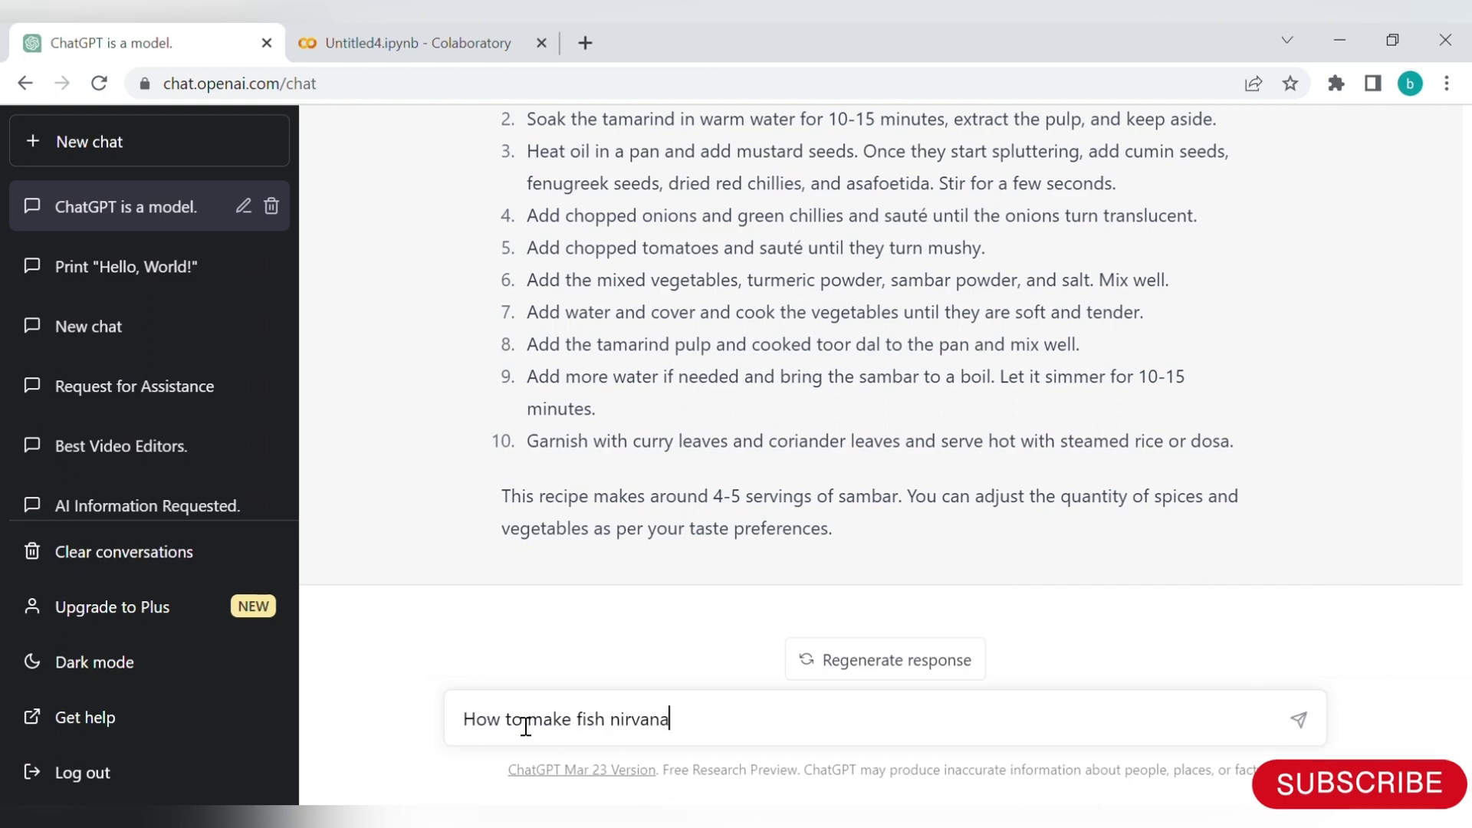
key("Return")
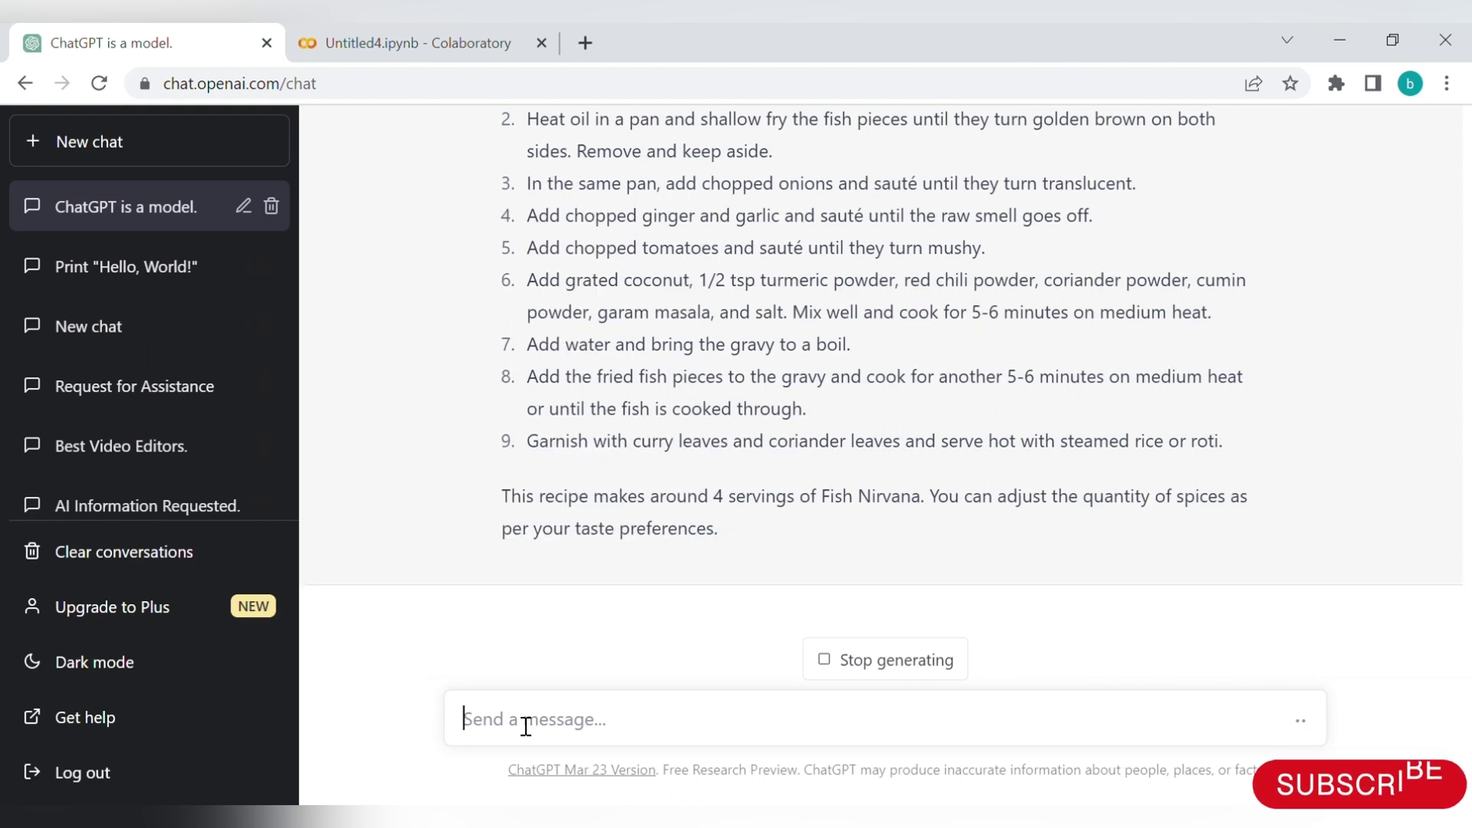
scroll(913, 343, "up", 12)
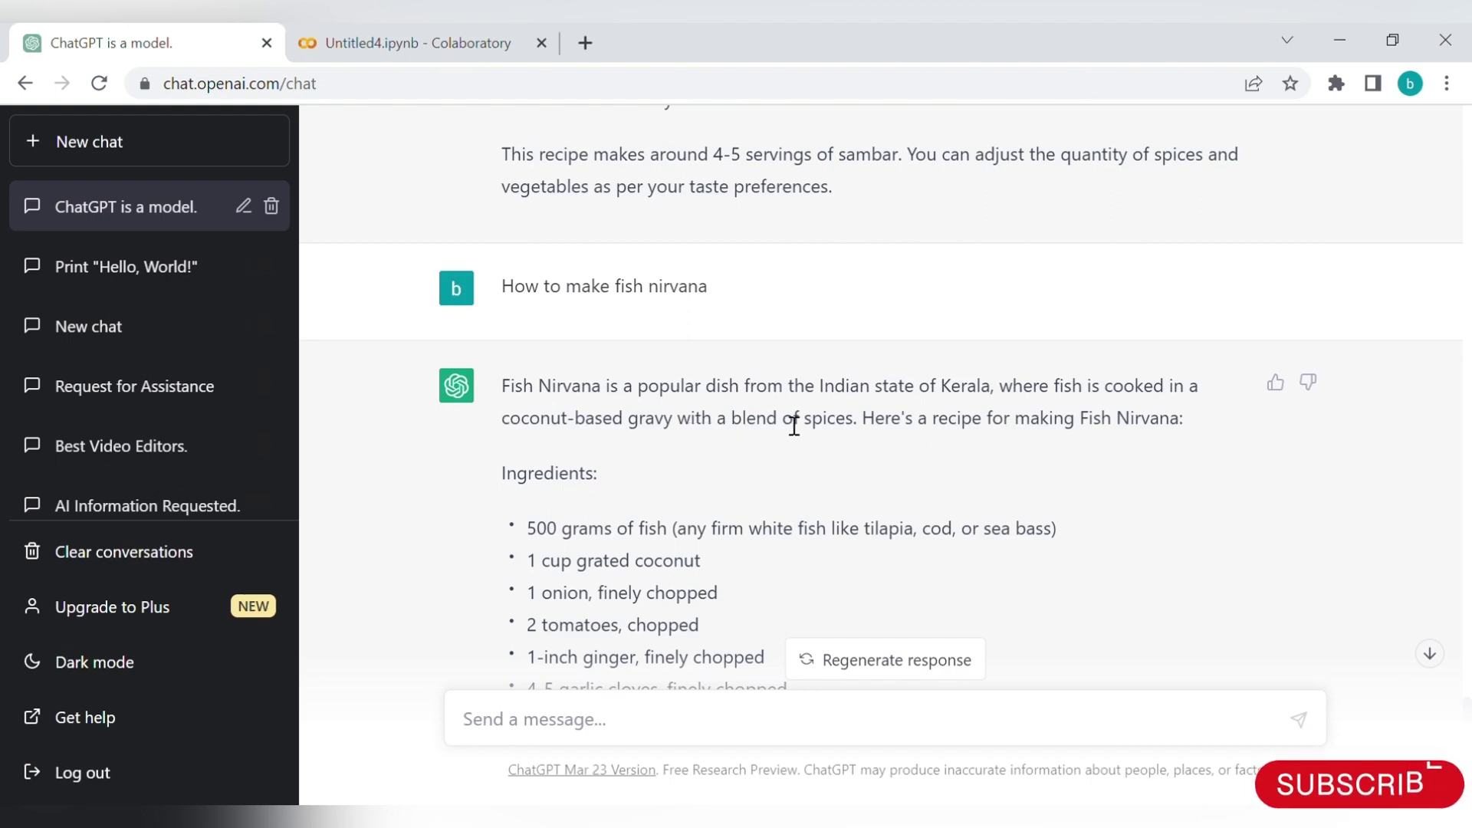
scroll(1074, 424, "down", 10)
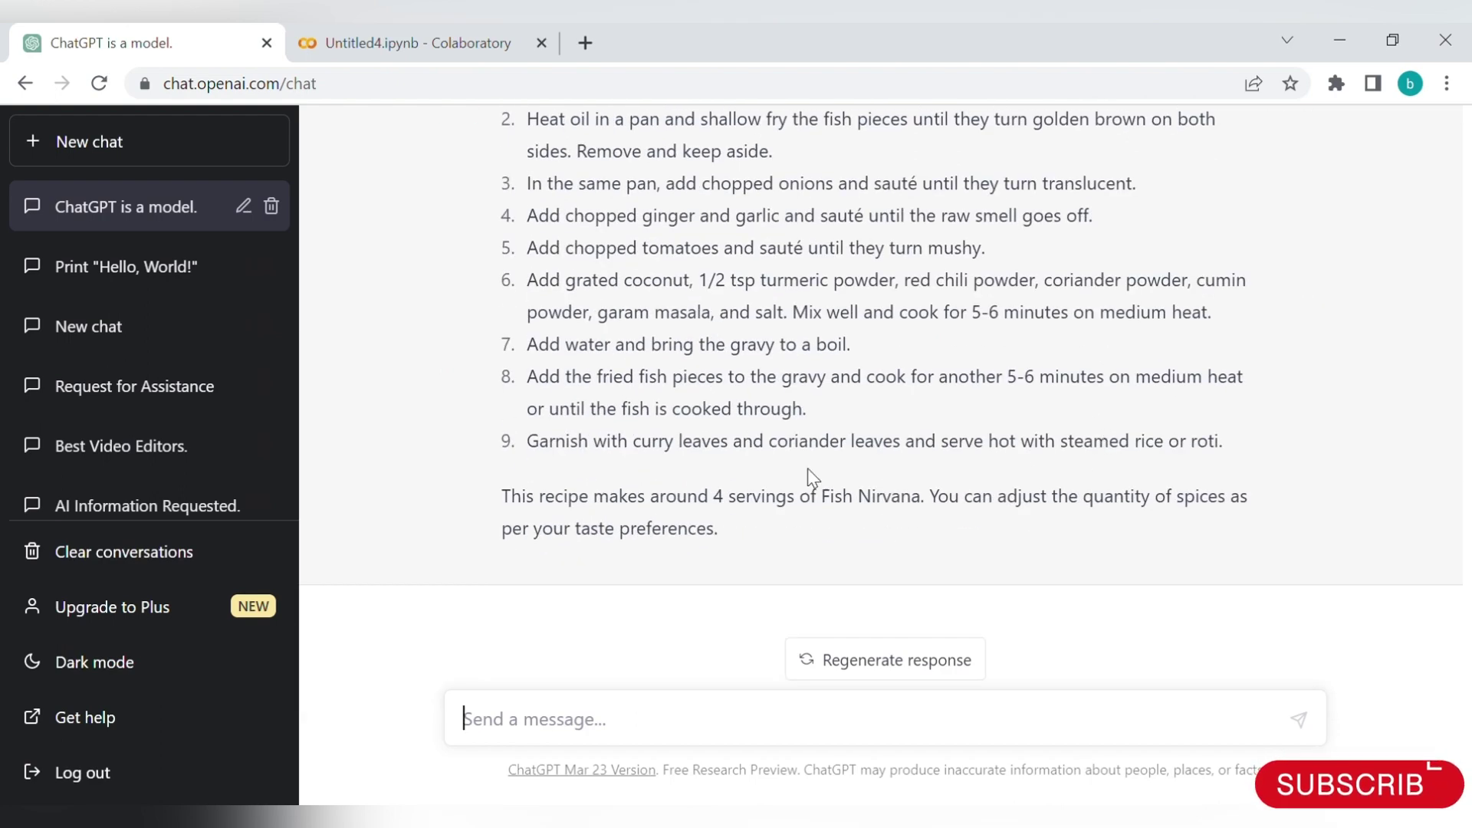
scroll(648, 461, "up", 4)
scroll(648, 460, "down", 4)
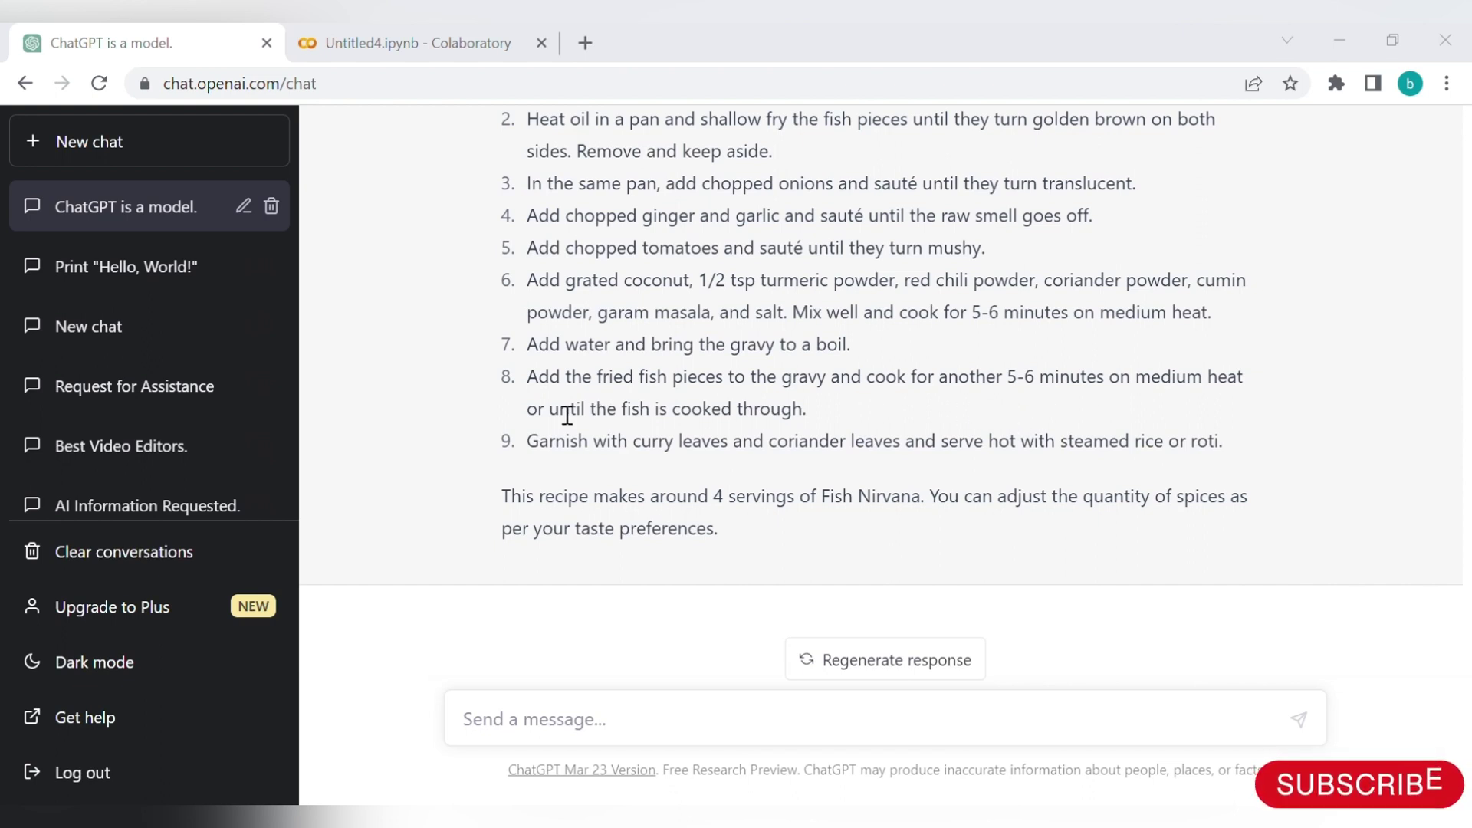
Request a short code example with the prompt "Print hello world in python"
left_click(528, 730)
type("Print hello world in python")
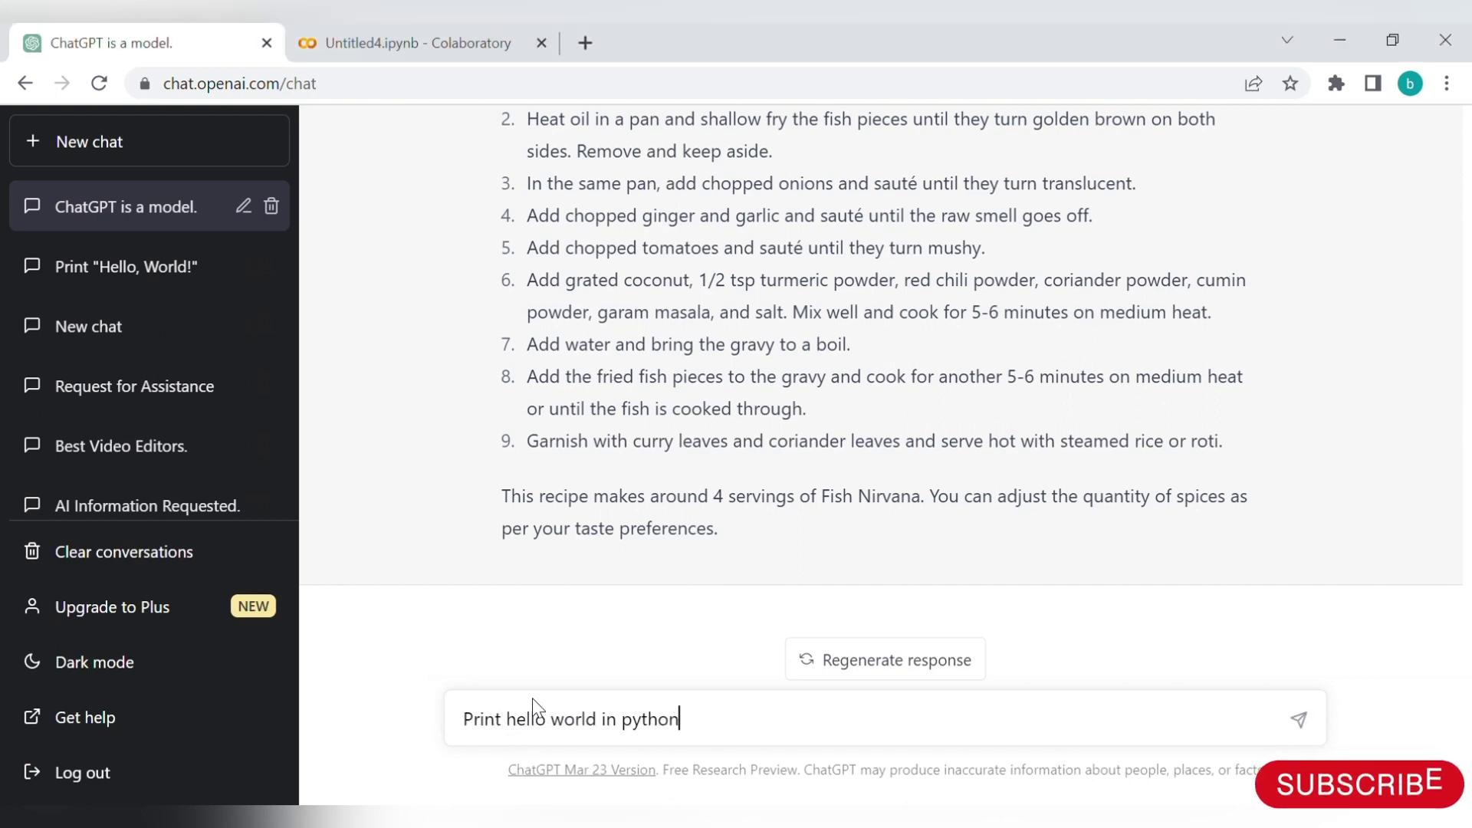
key("Return")
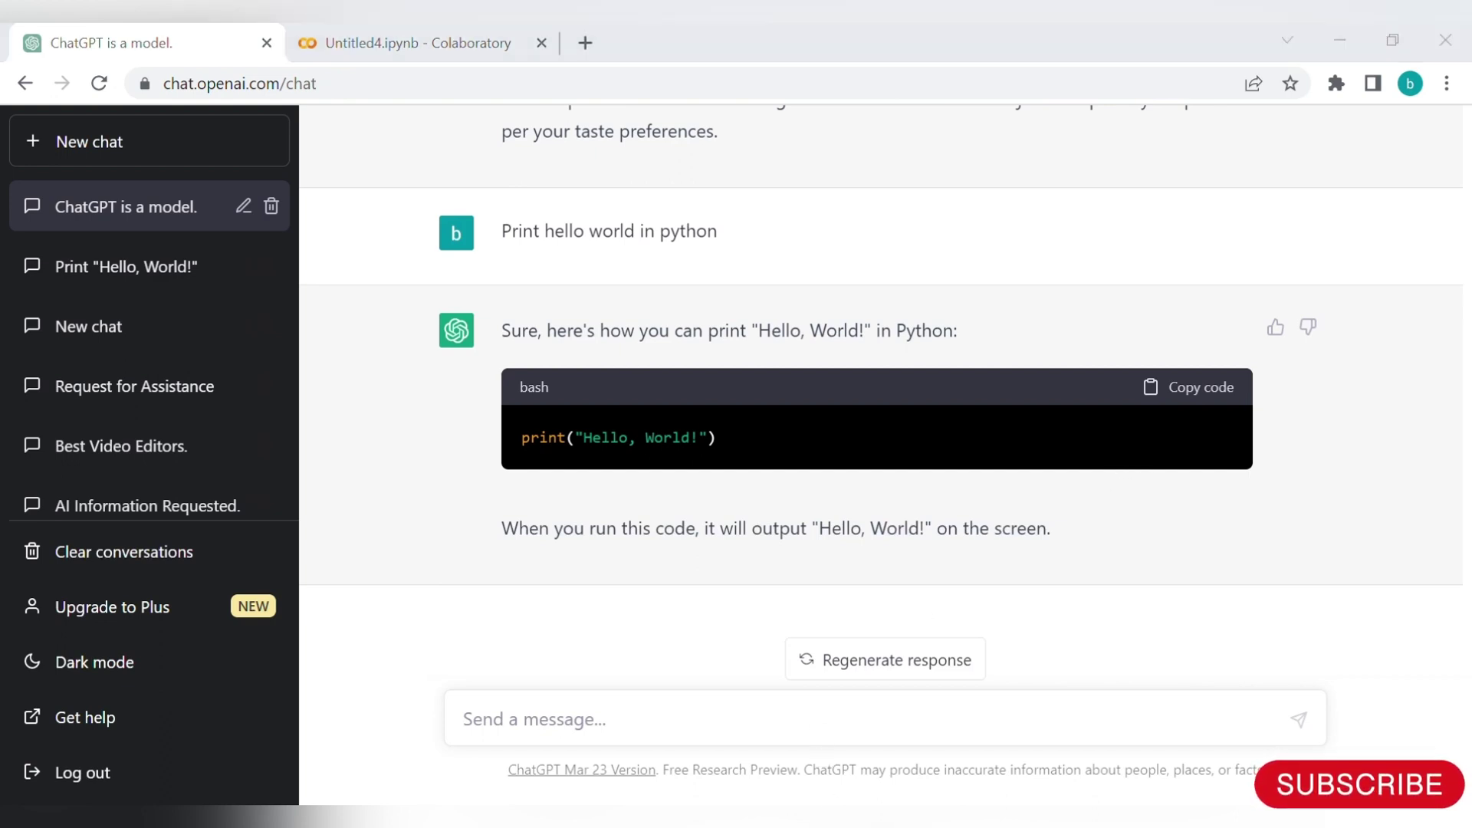
Send the prompt "calculator program in python" to have the code generated
left_click(512, 741)
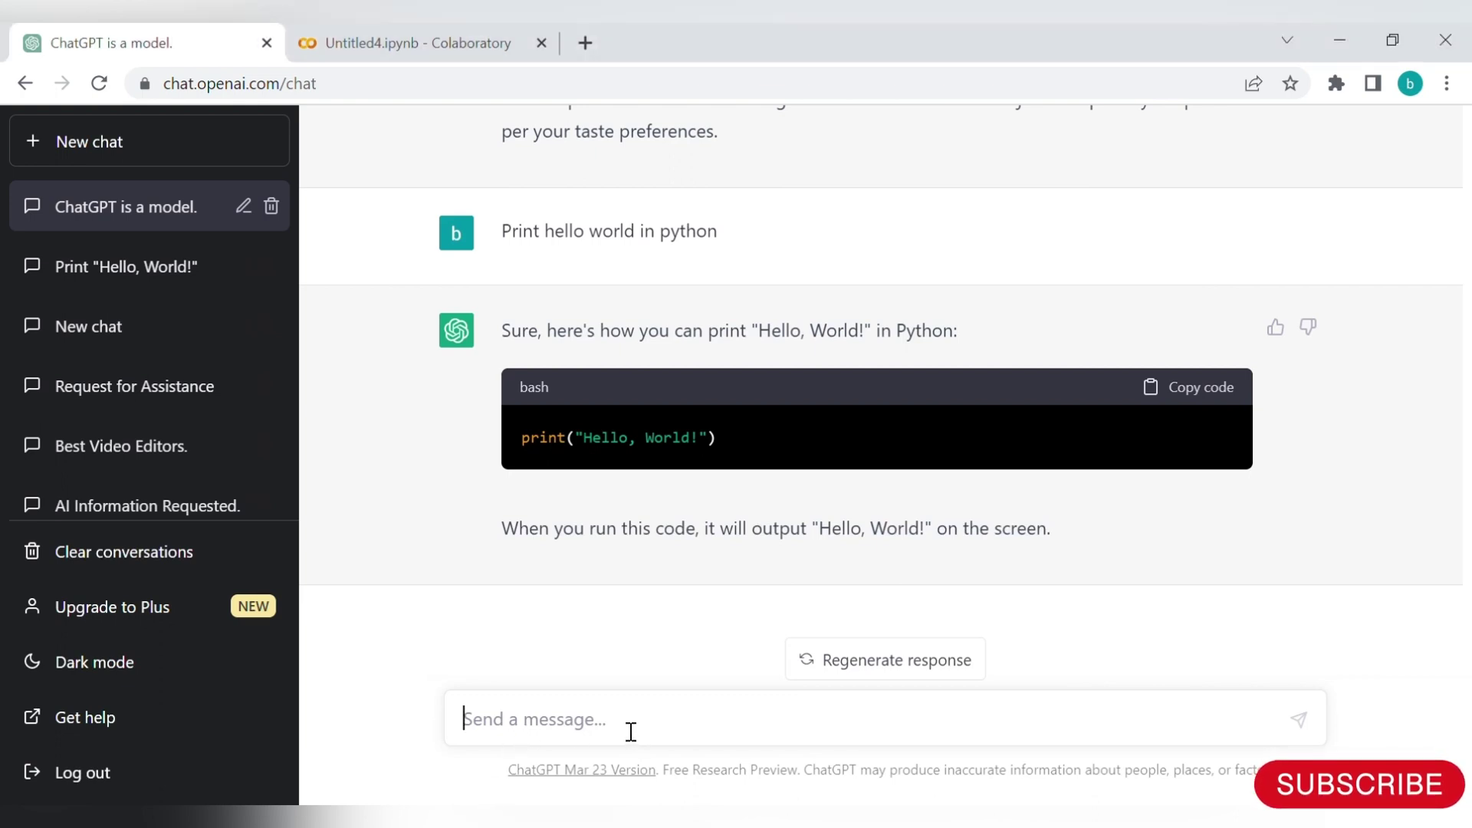
type("calculator program in python")
key("Return")
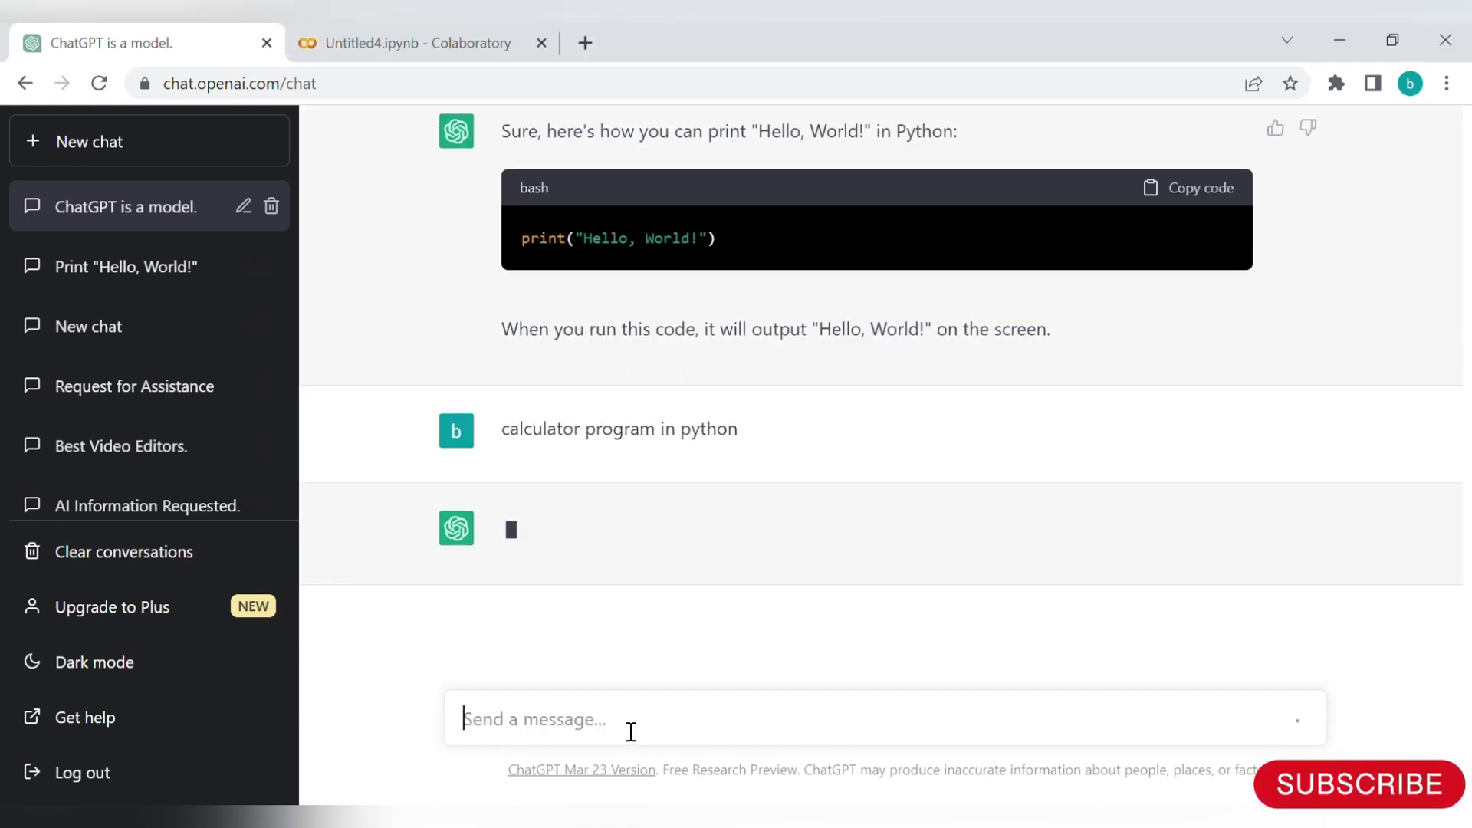